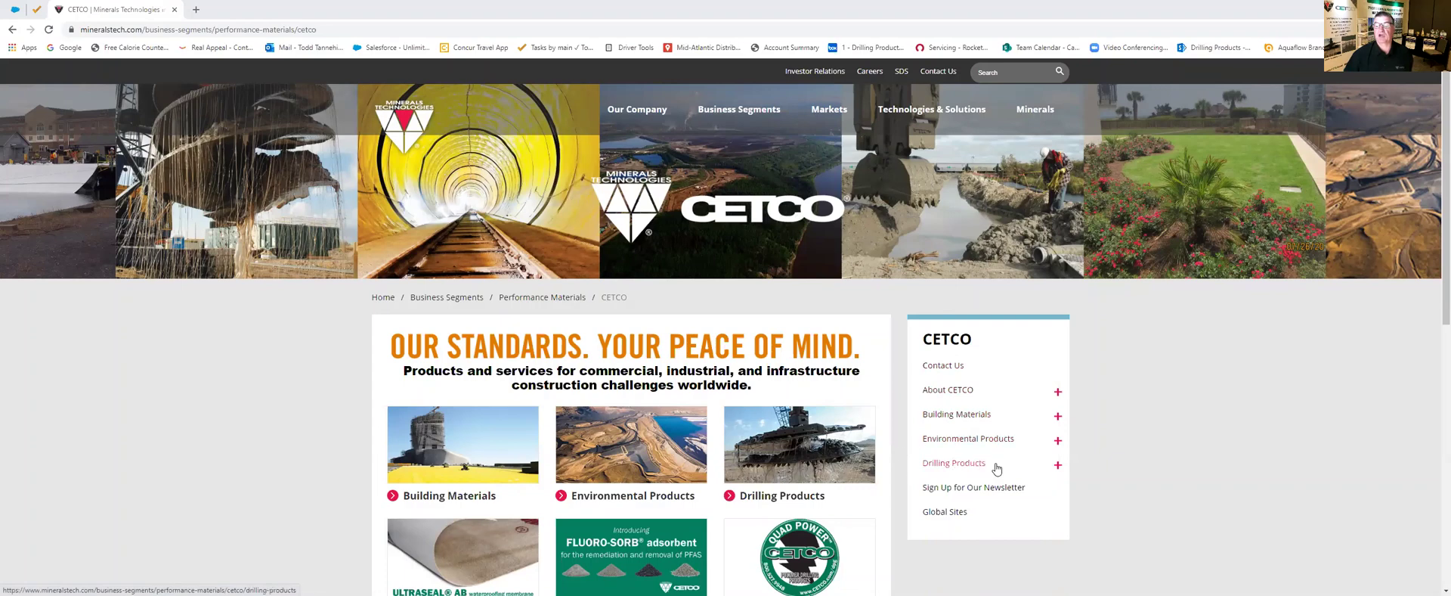
Open the Geothermal Grout Calculator from the Tools & Training section of CETCO's Drilling Products.
click(1058, 465)
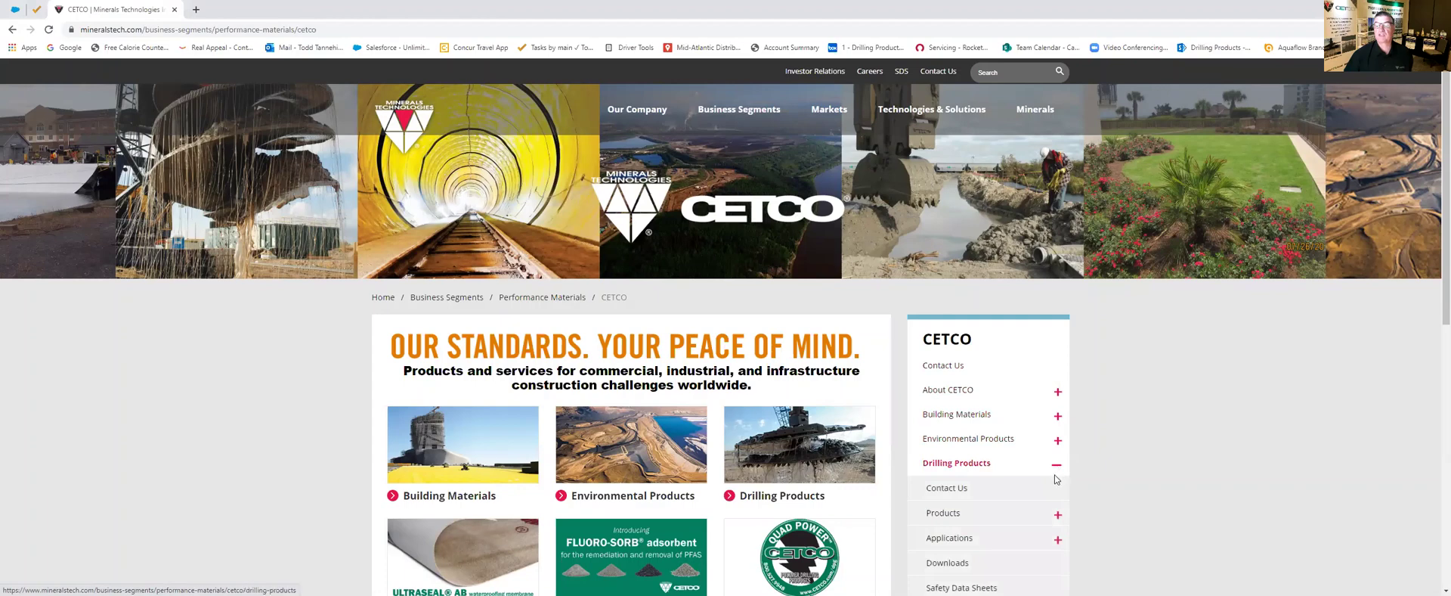
scroll(1065, 445, down, 2)
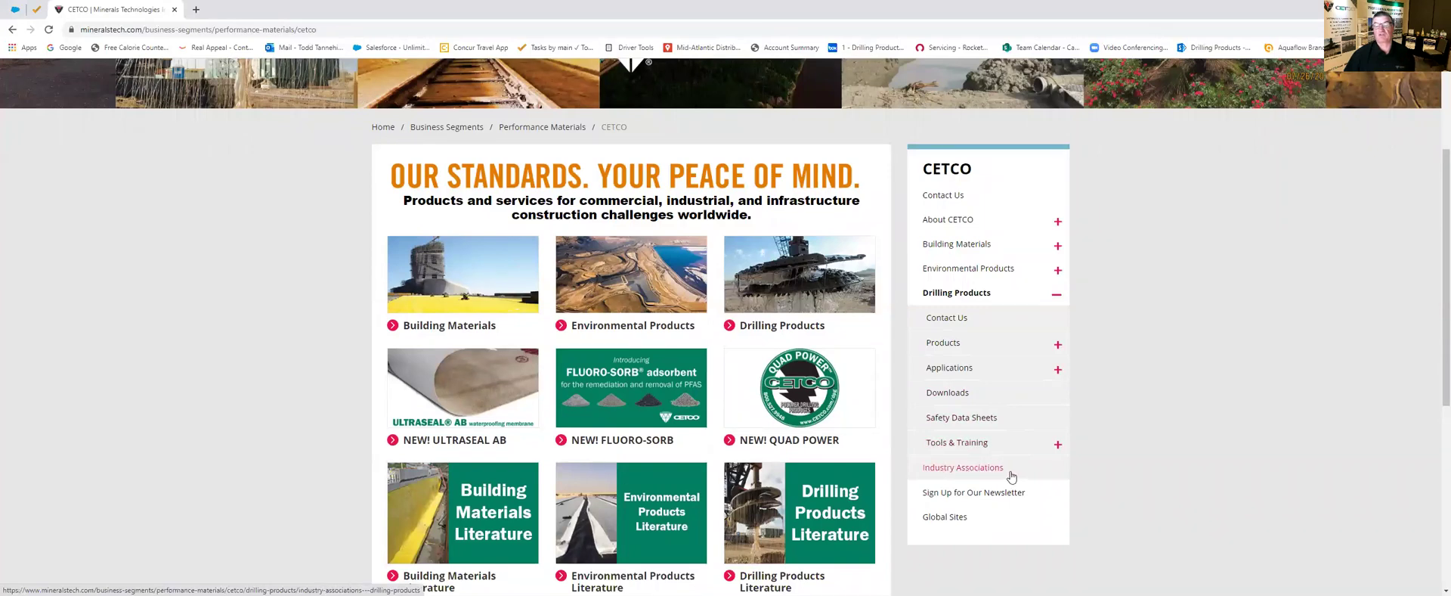
click(1058, 444)
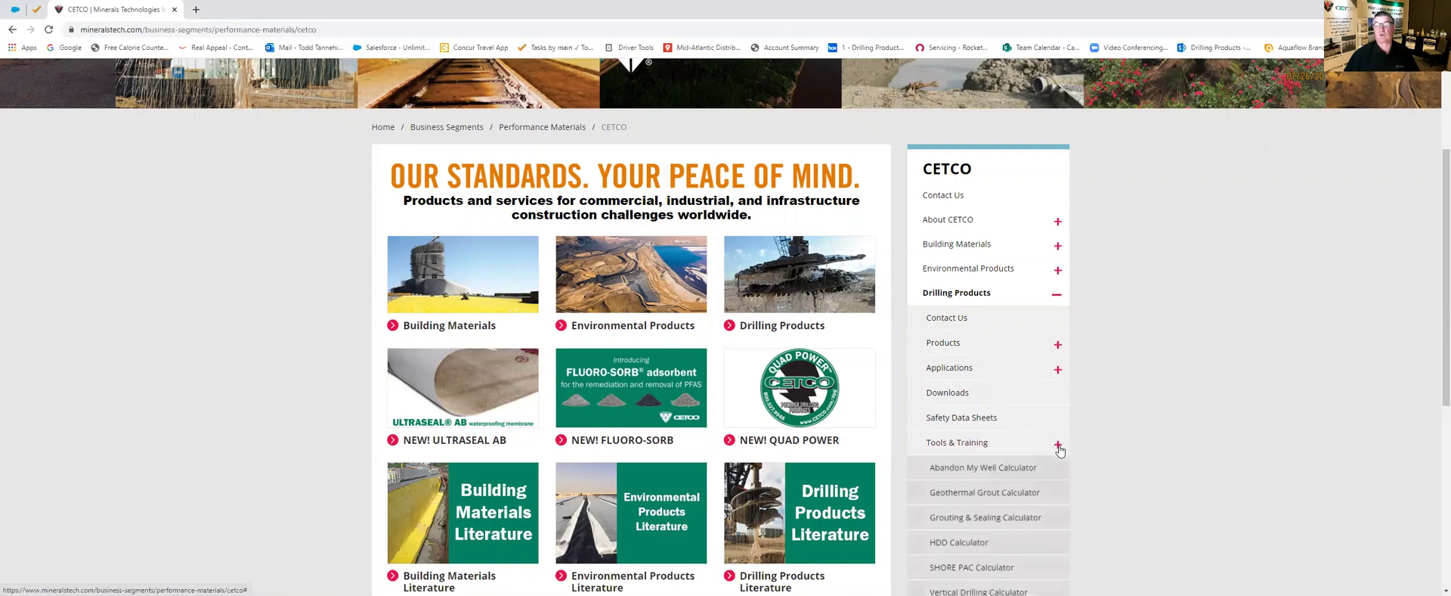
scroll(1059, 450, down, 2)
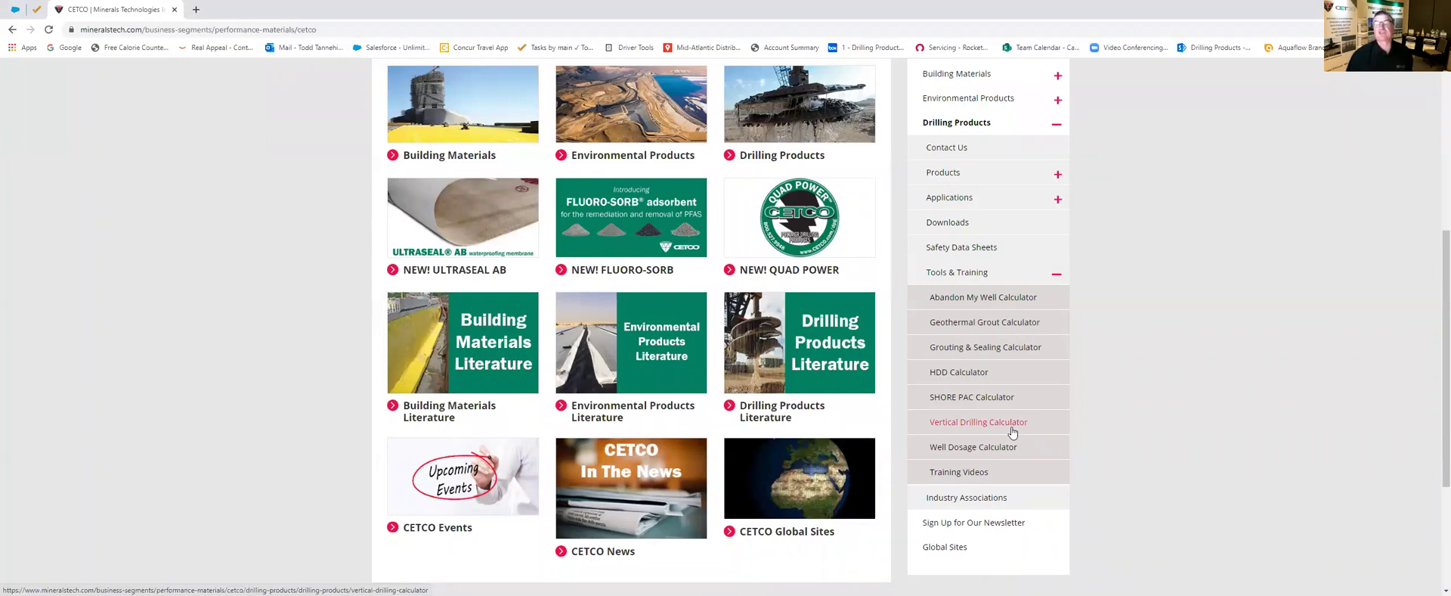
click(981, 325)
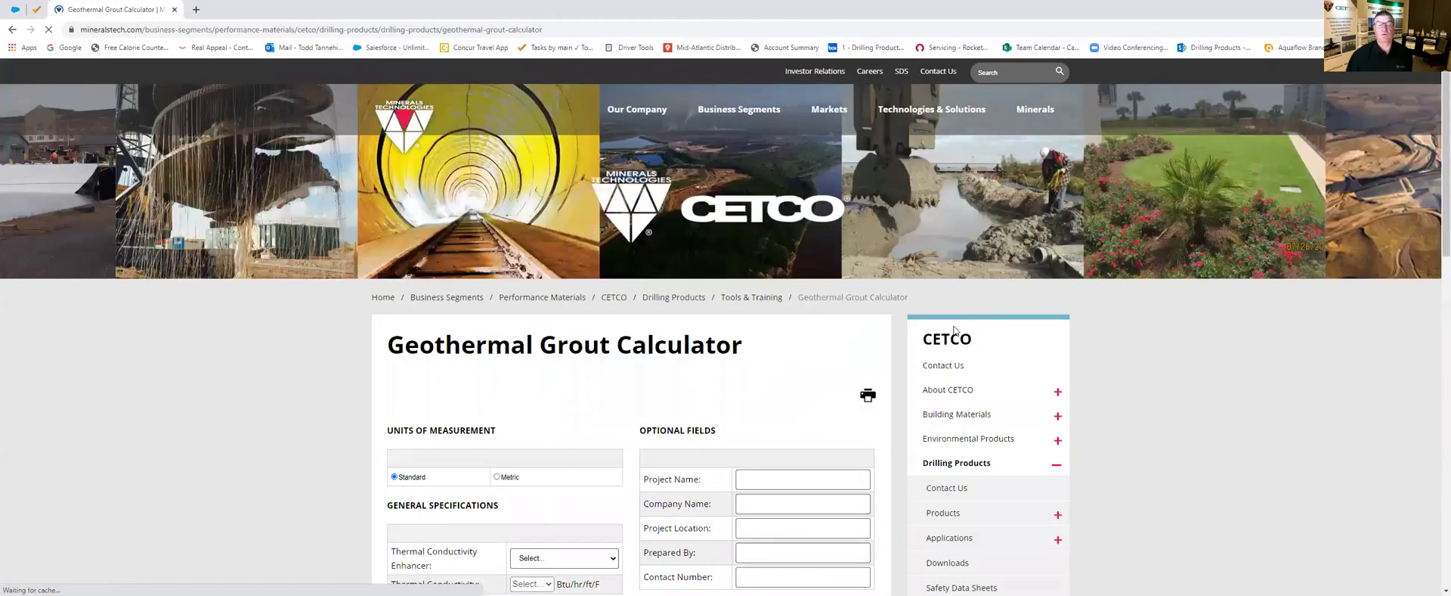
Set the thermal conductivity enhancer to CETCO TC BOOSTER Only and the thermal conductivity to 1.20 Btu/hr/ft/F.
scroll(836, 355, down, 1)
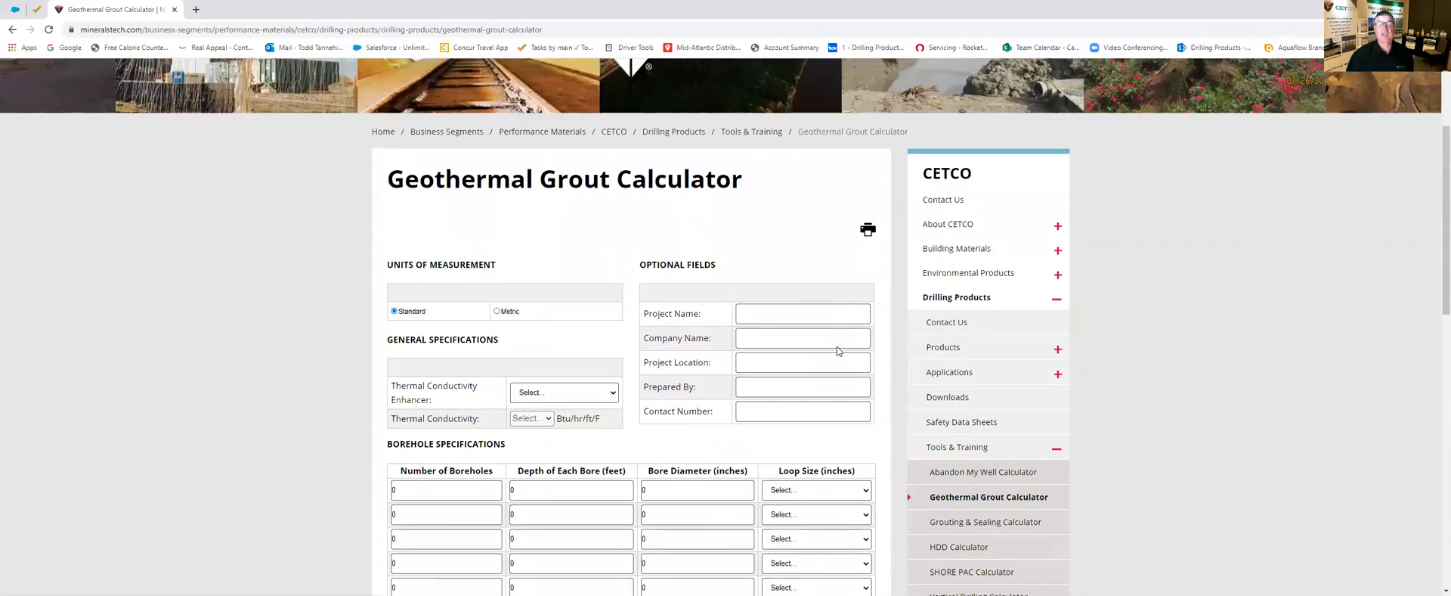
scroll(836, 350, down, 2)
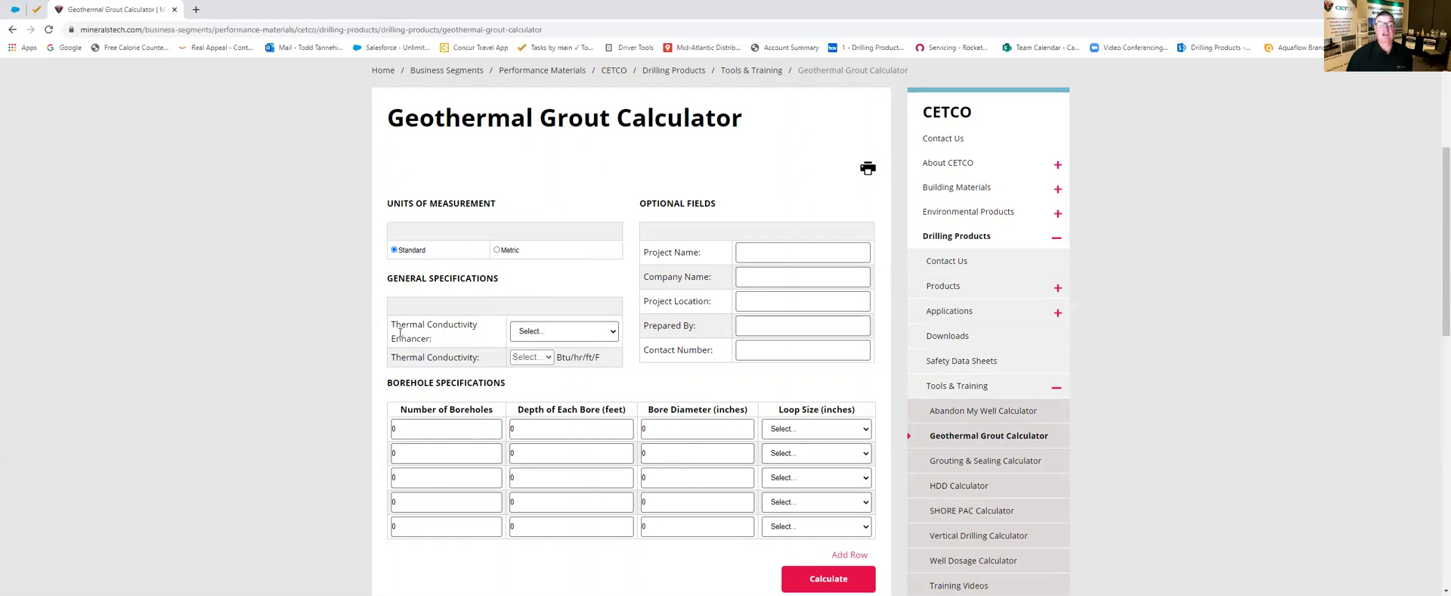
click(612, 335)
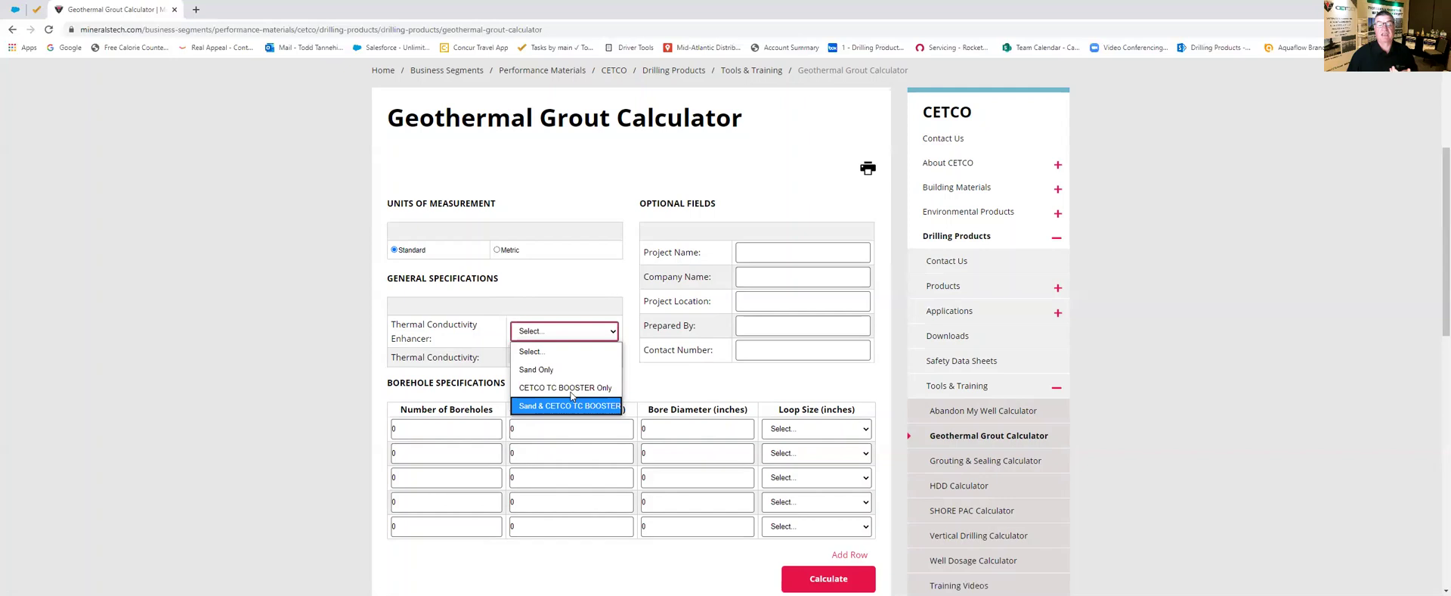
click(572, 388)
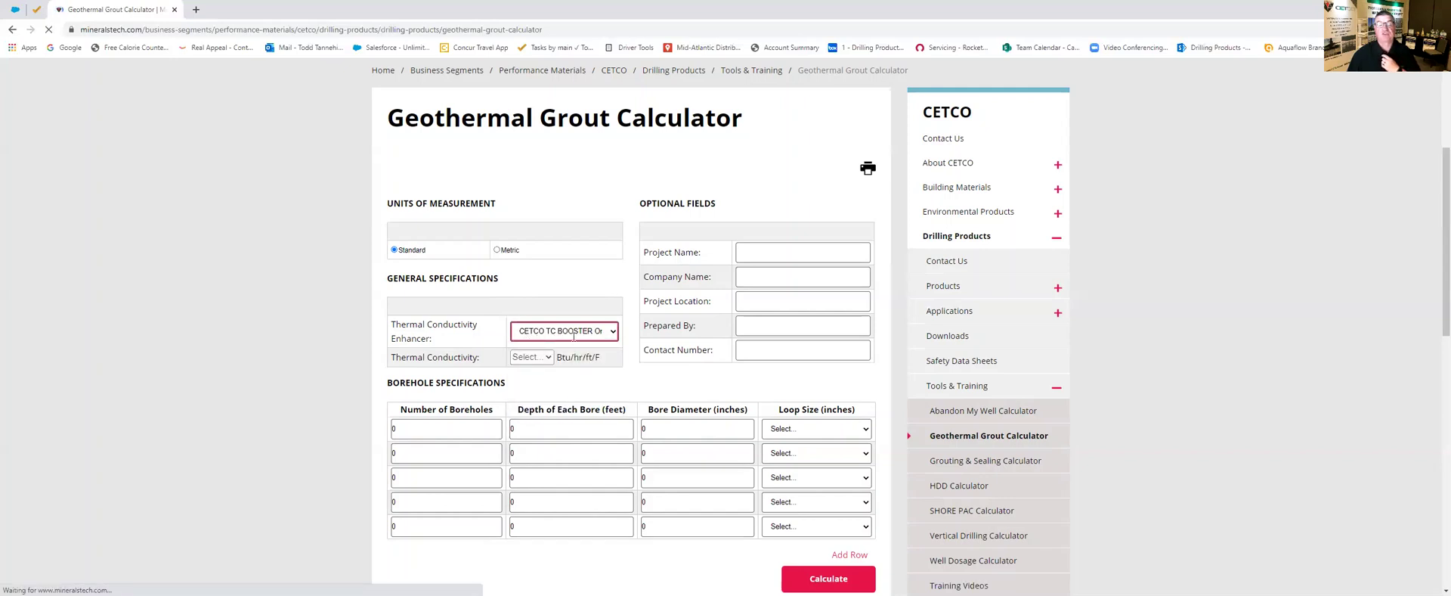
scroll(593, 401, down, 3)
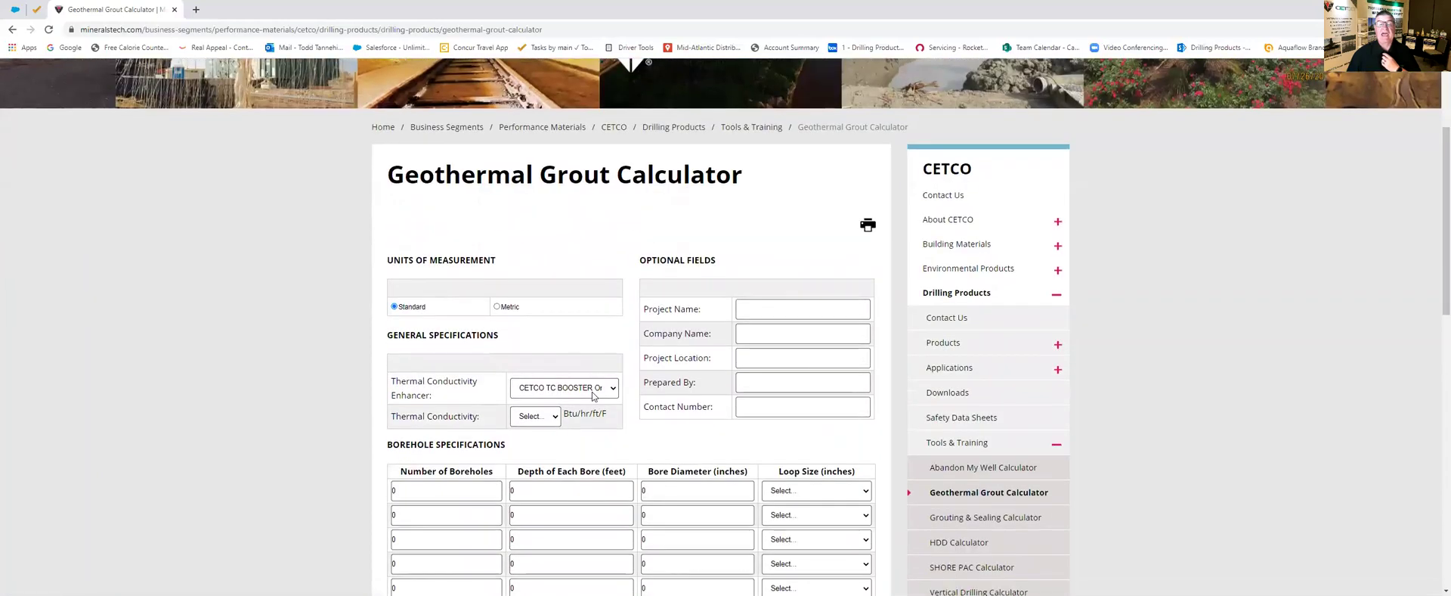
scroll(594, 394, down, 1)
click(557, 361)
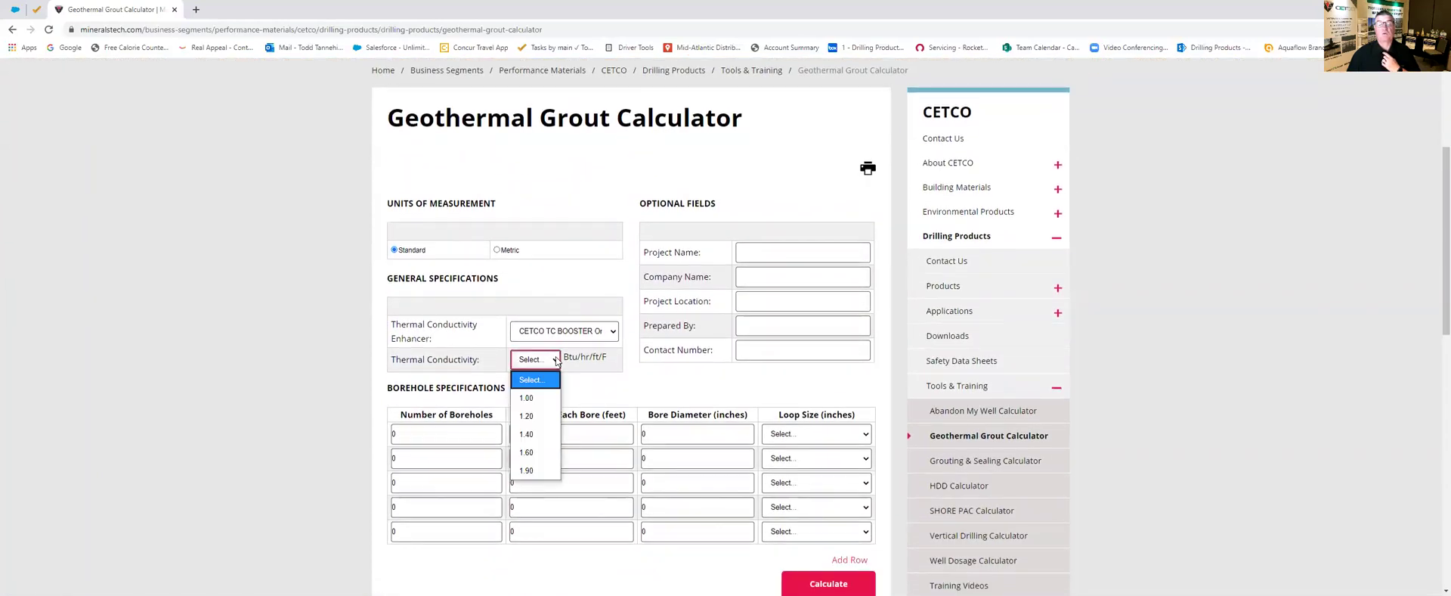
click(529, 417)
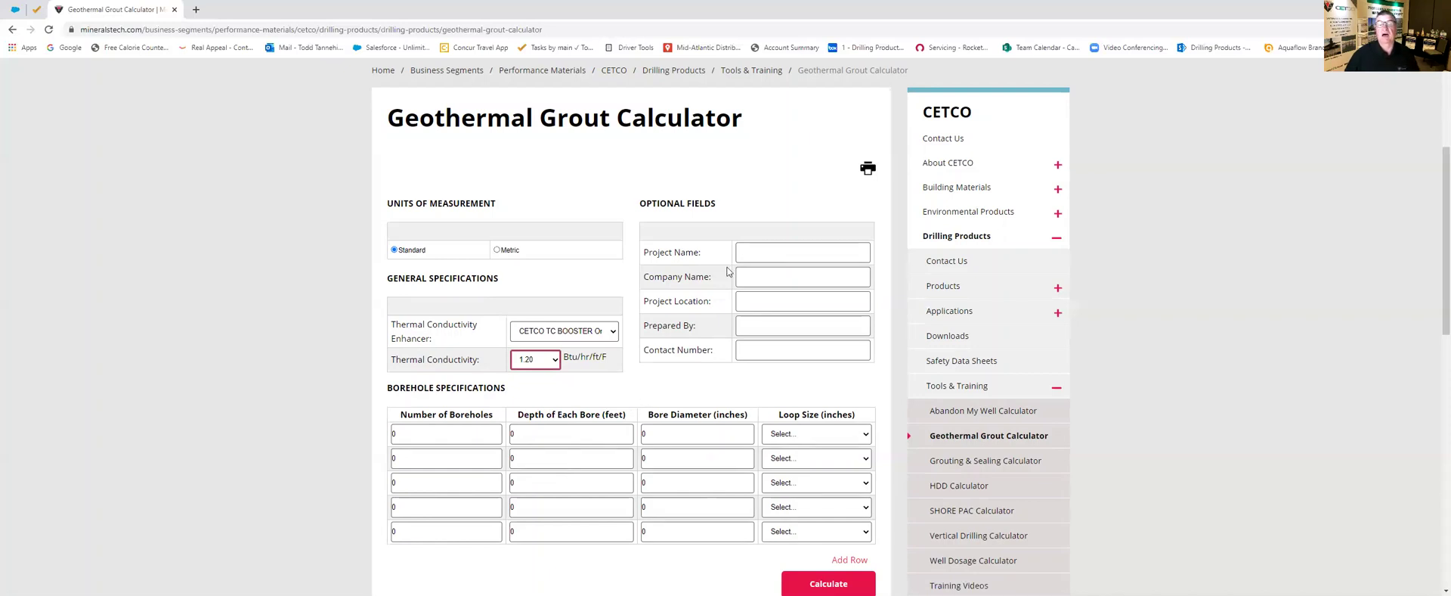
Fill in the project name Class Sample, the company name Acme Drilling and the project location Bronx US.
click(749, 255)
click(751, 285)
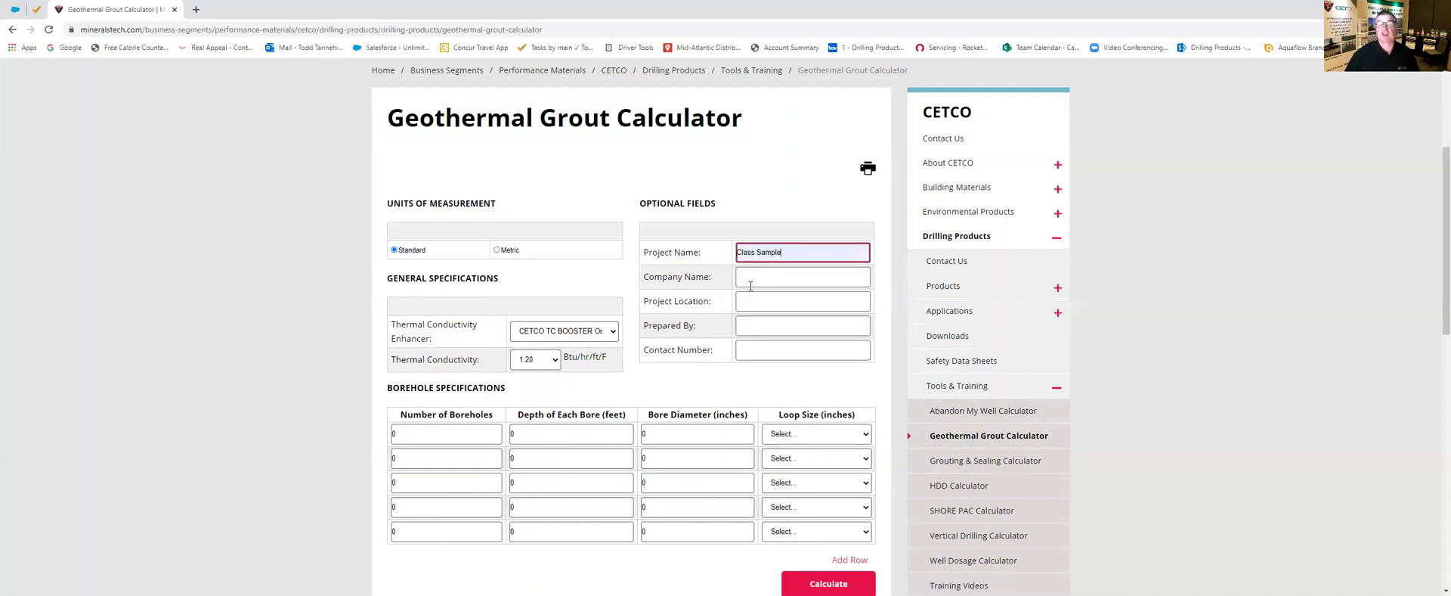
click(752, 277)
text(Acme Drilling)
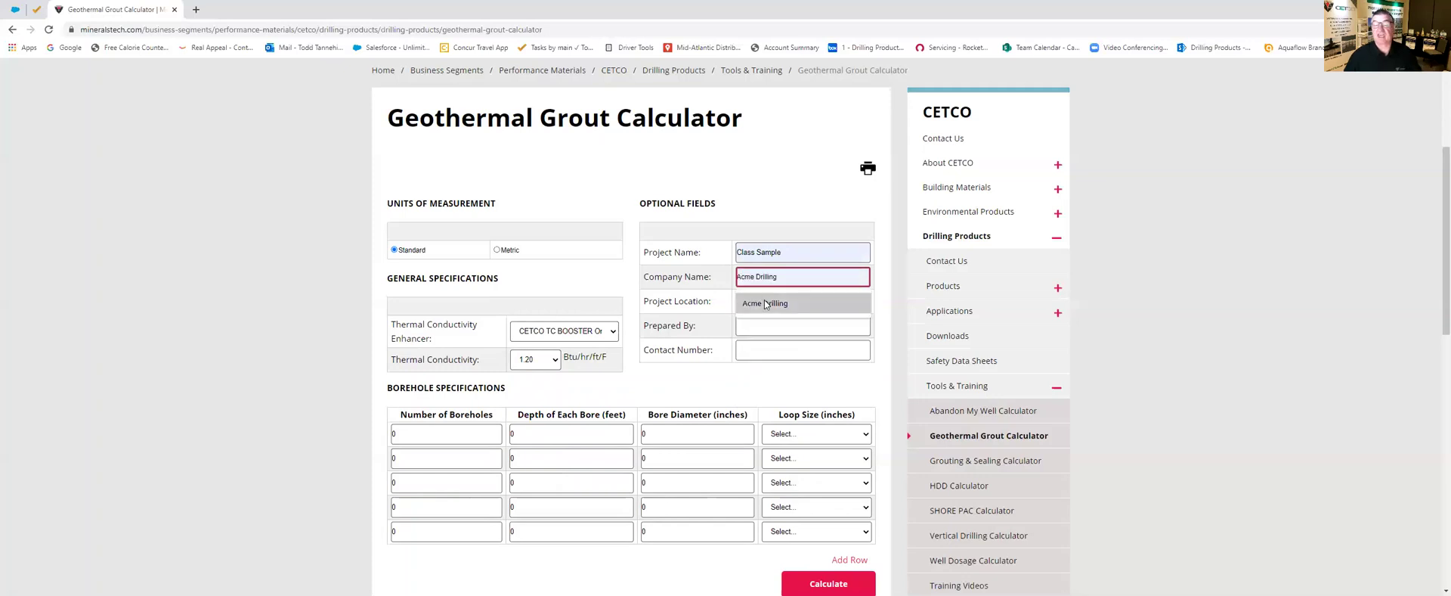
click(765, 304)
click(763, 302)
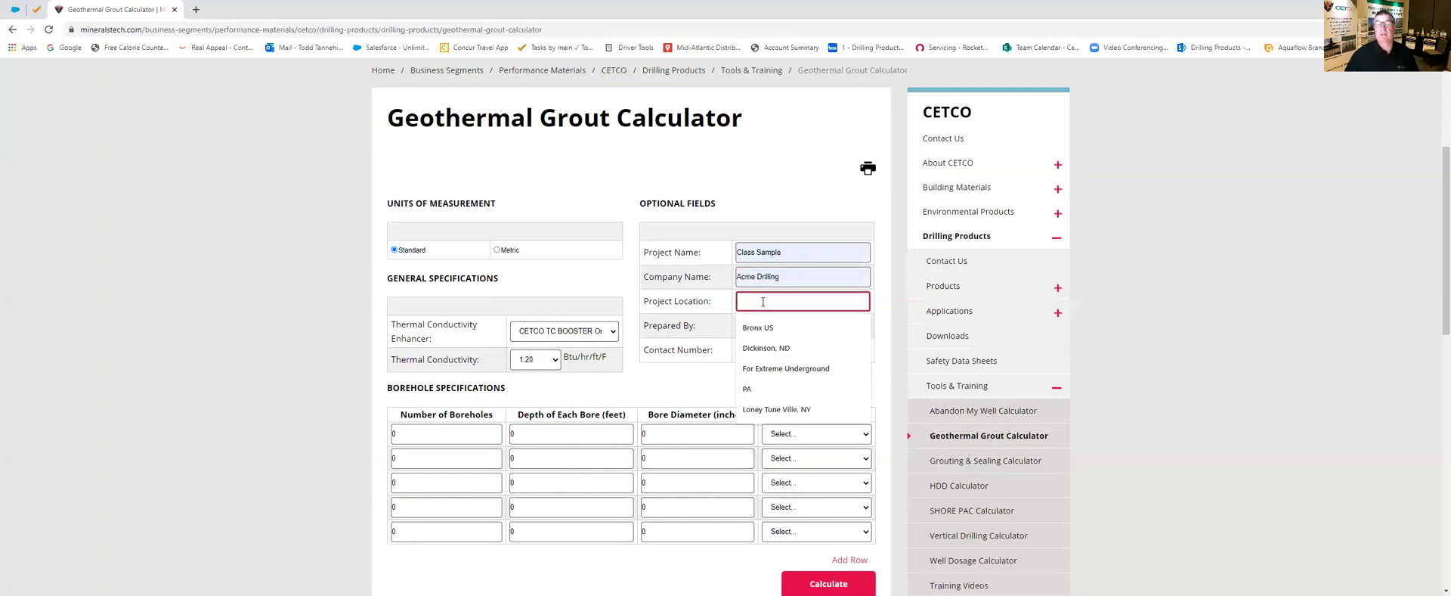
click(763, 330)
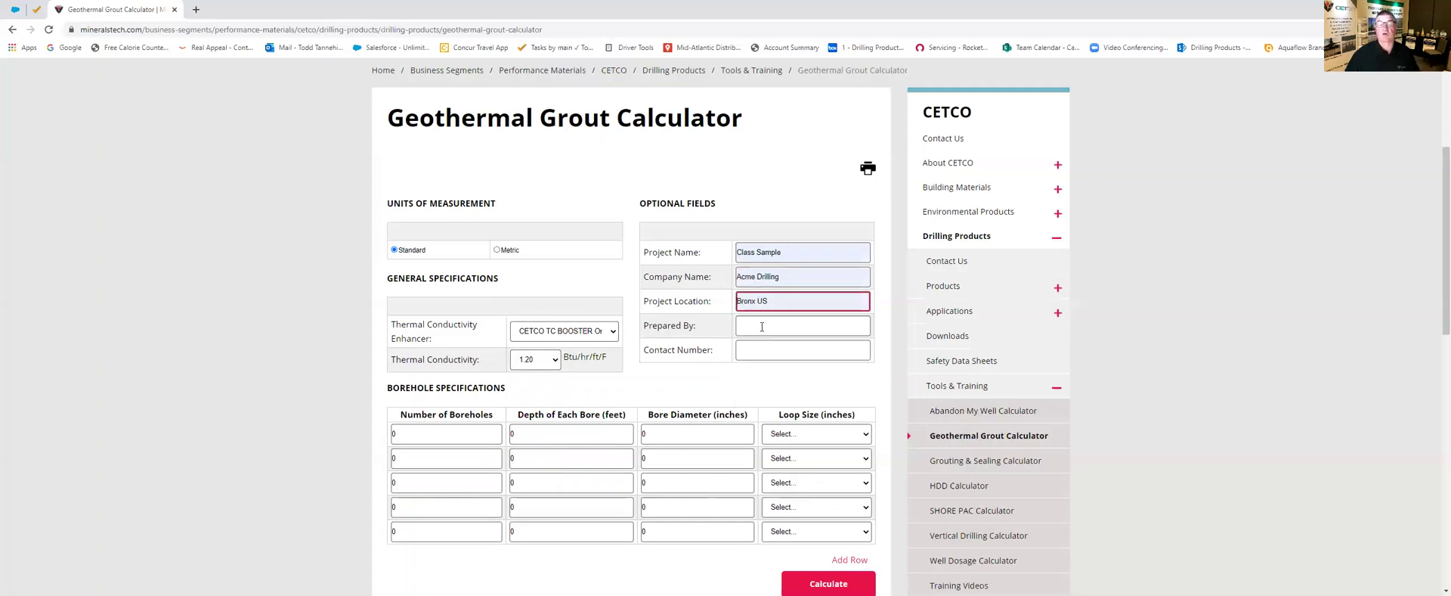
Enter the preparer's full name and the contact phone number in the optional fields.
click(762, 326)
click(760, 351)
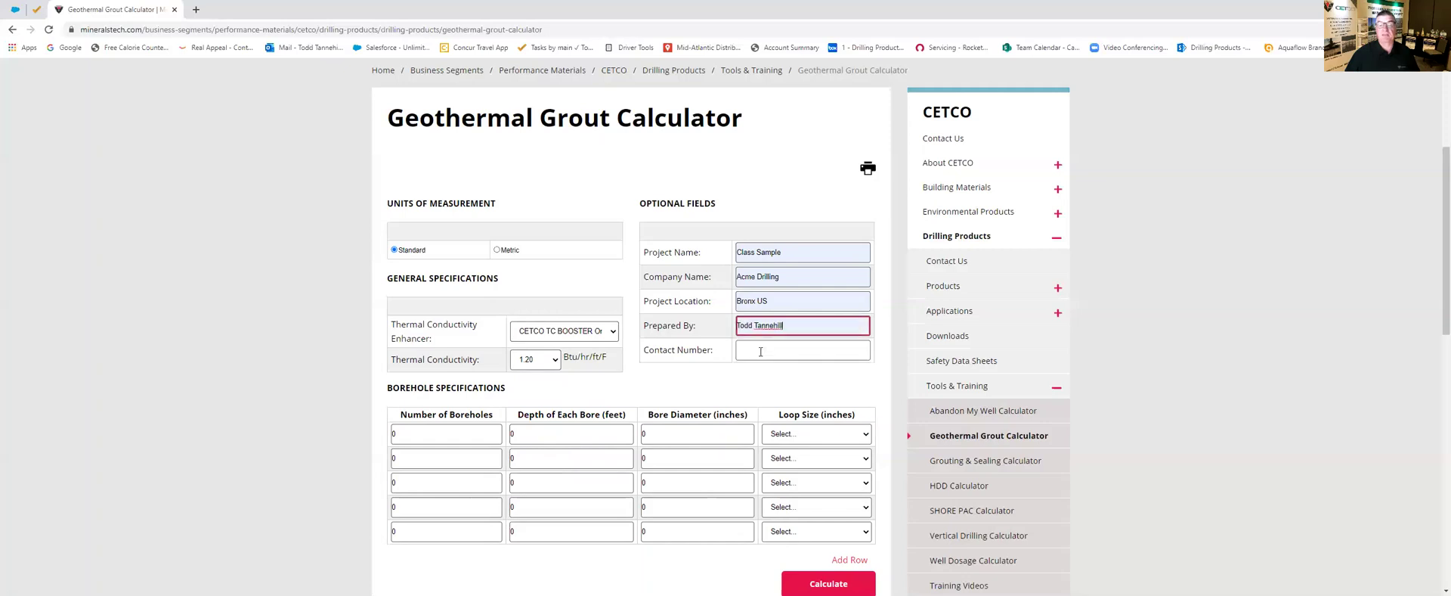
click(760, 351)
click(764, 384)
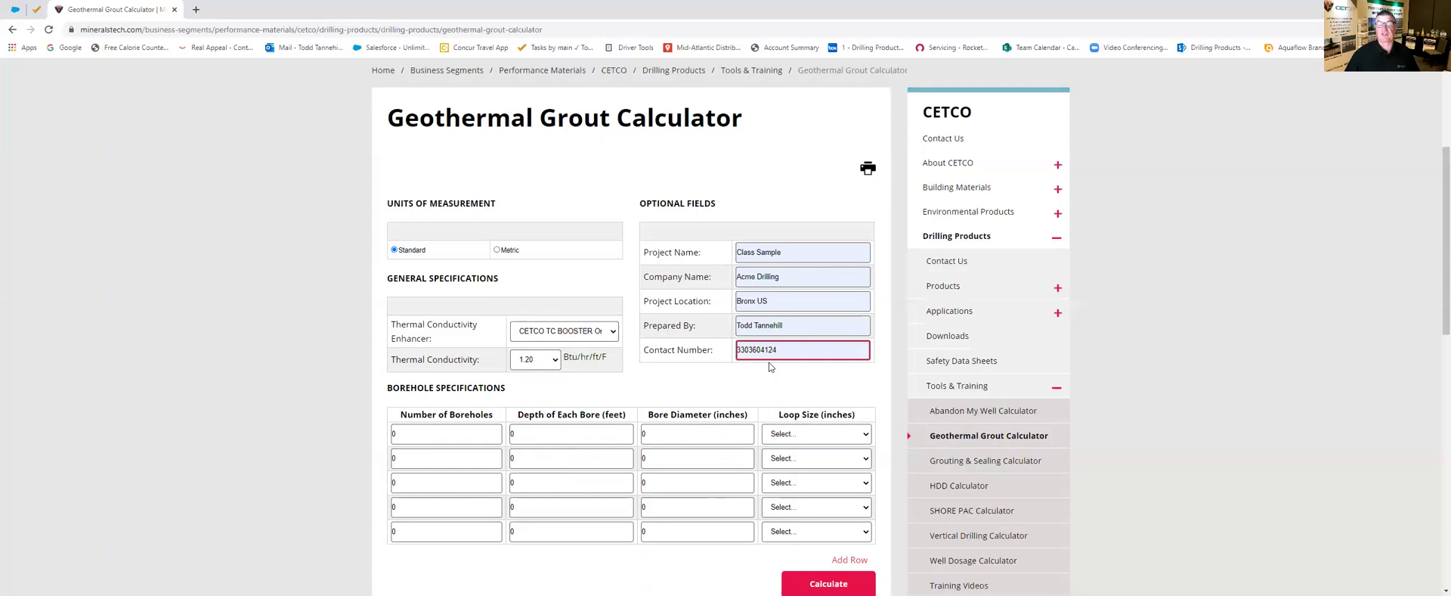
click(763, 374)
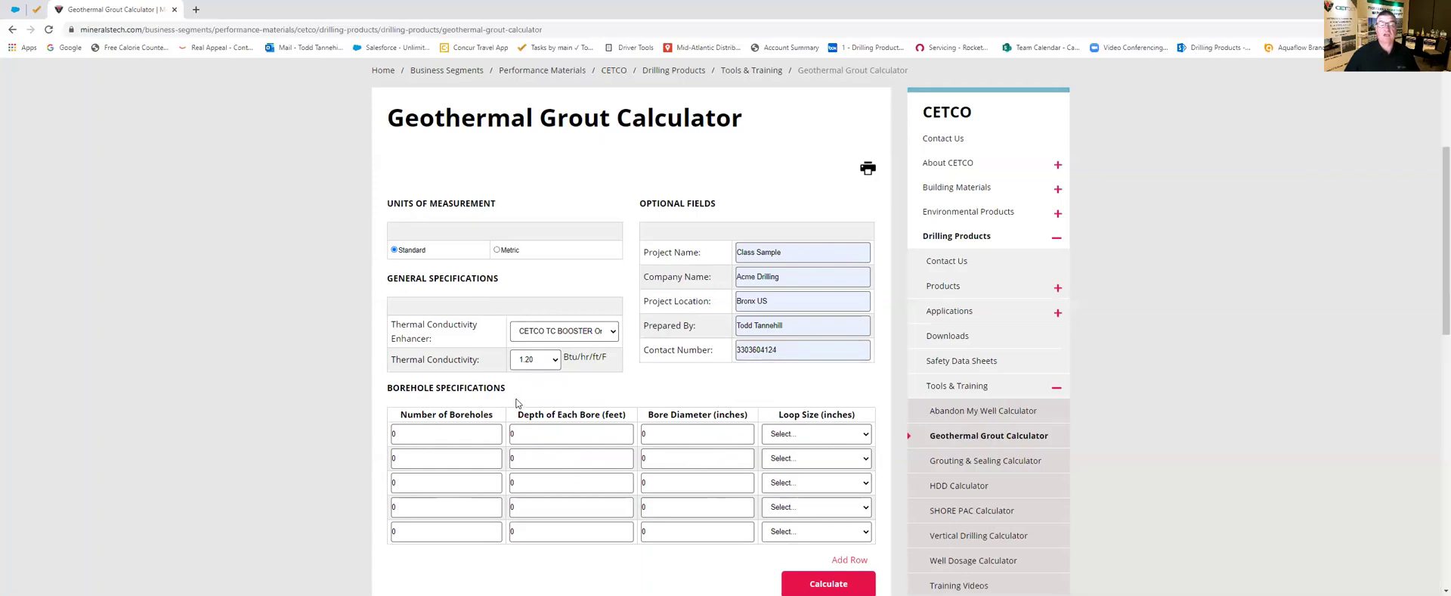
Specify in the first borehole row 10 boreholes, 800 feet deep and 6 inches in diameter, with a 1 1/4" loop.
click(406, 435)
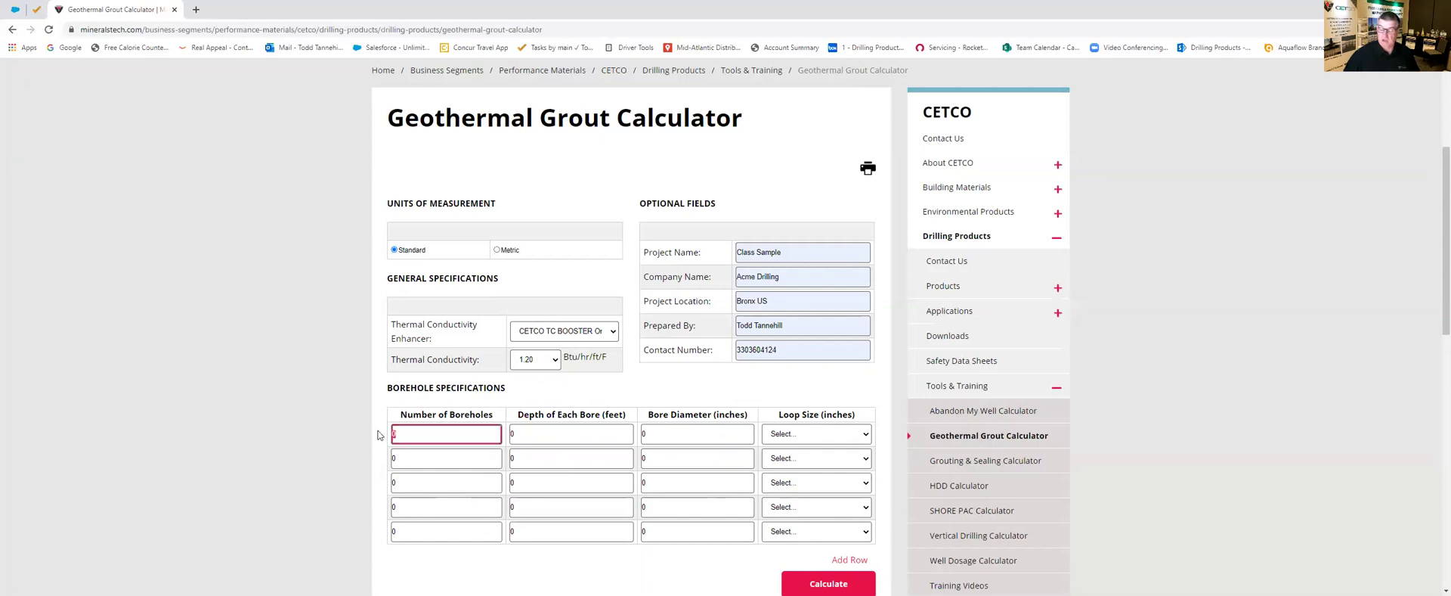
text(10)
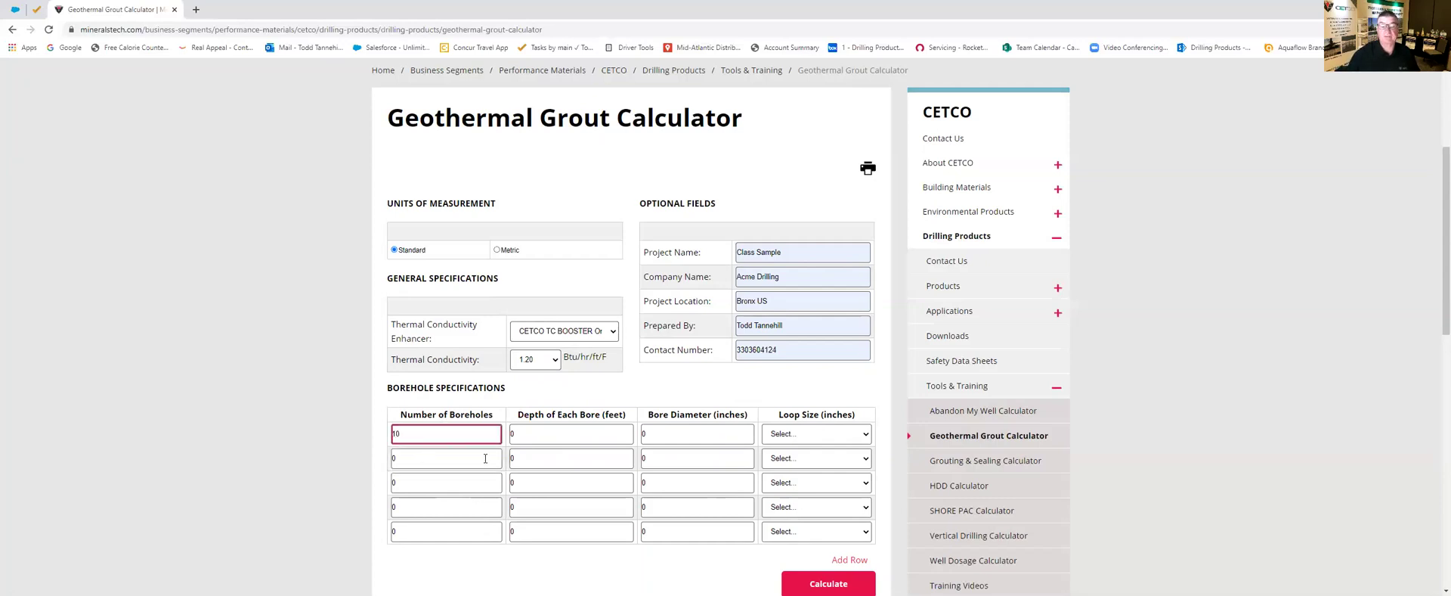
key(Tab)
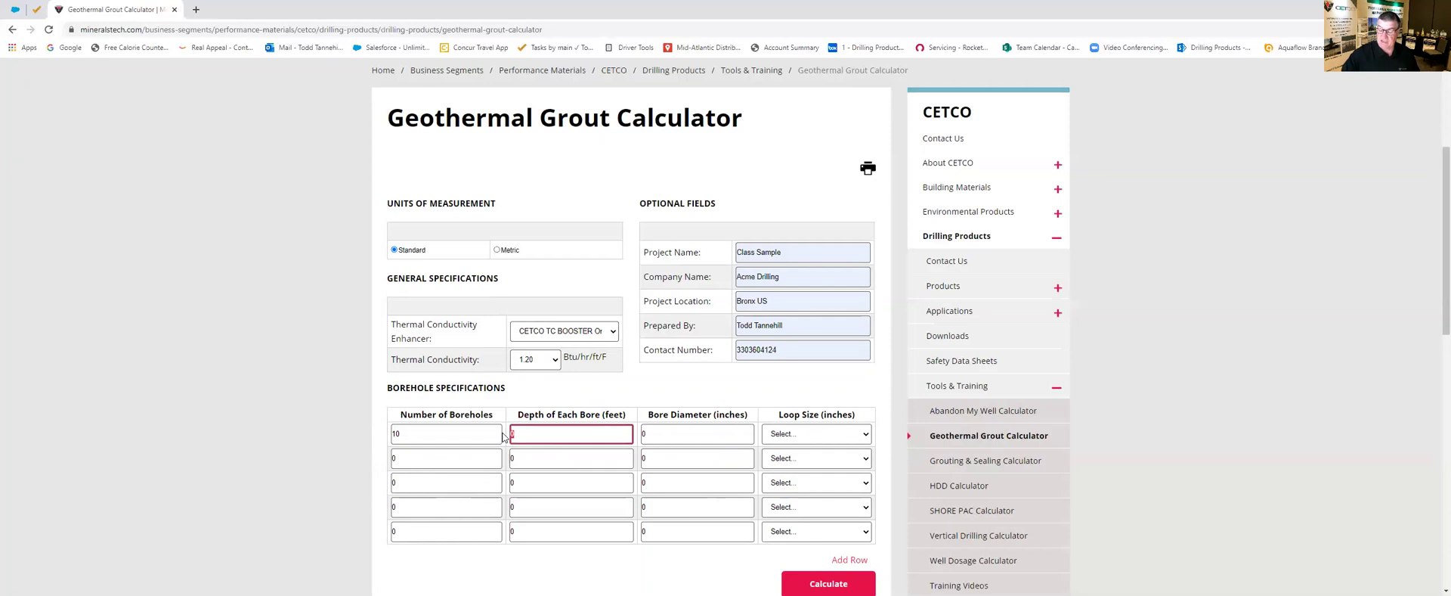
text(300)
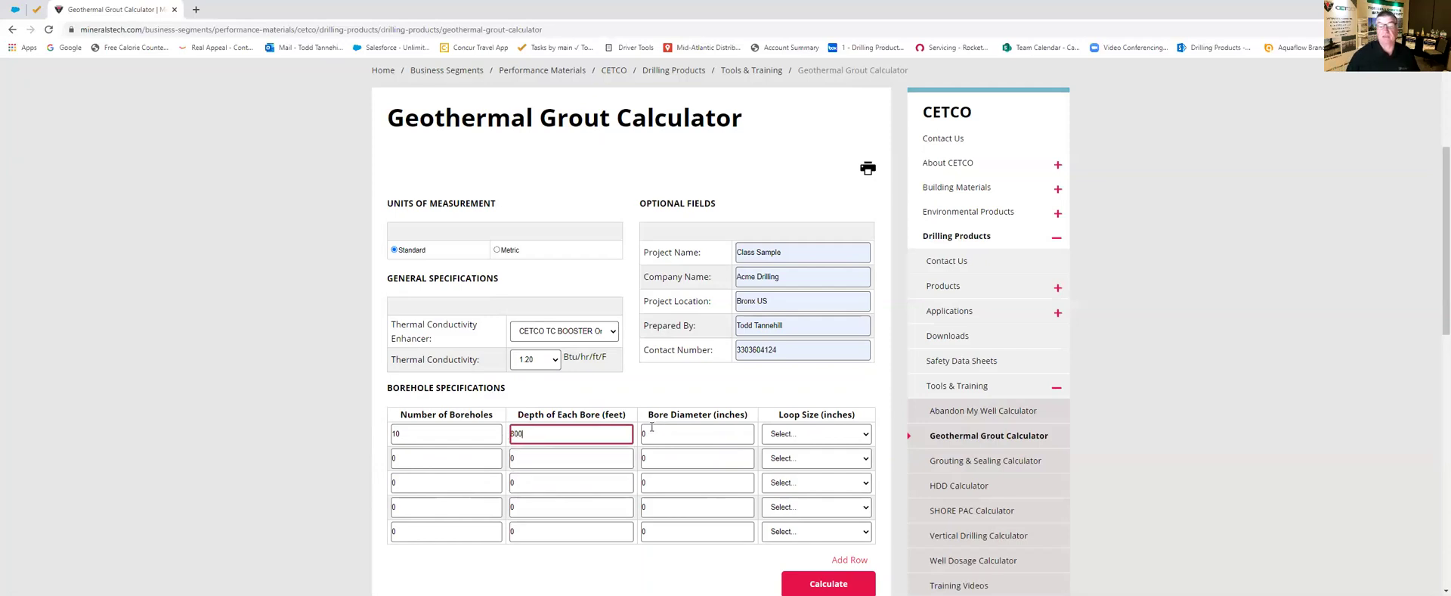
key(Tab)
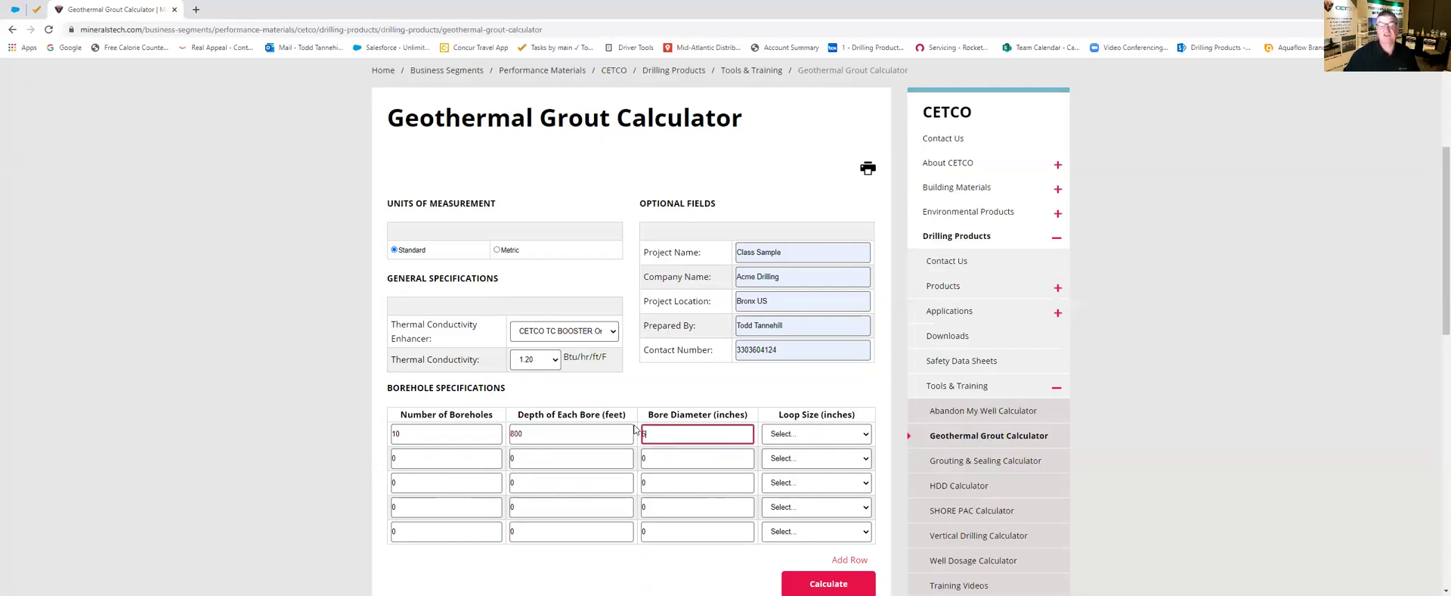
text(8)
click(852, 437)
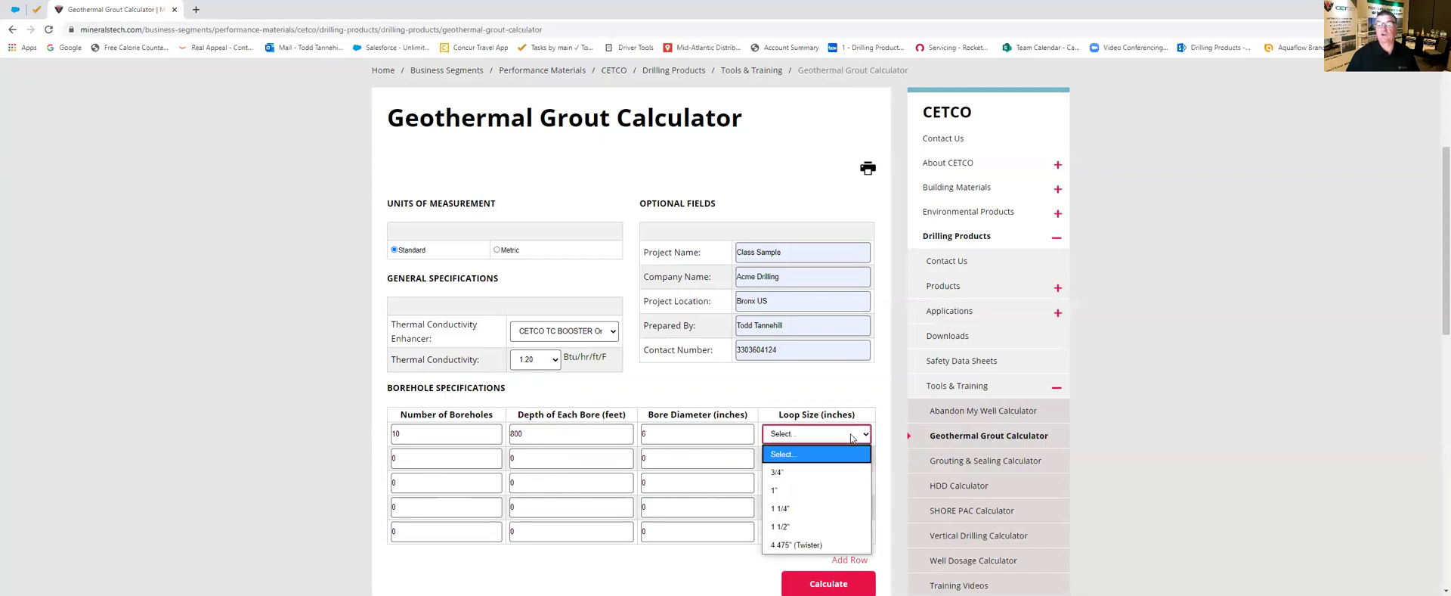
click(789, 514)
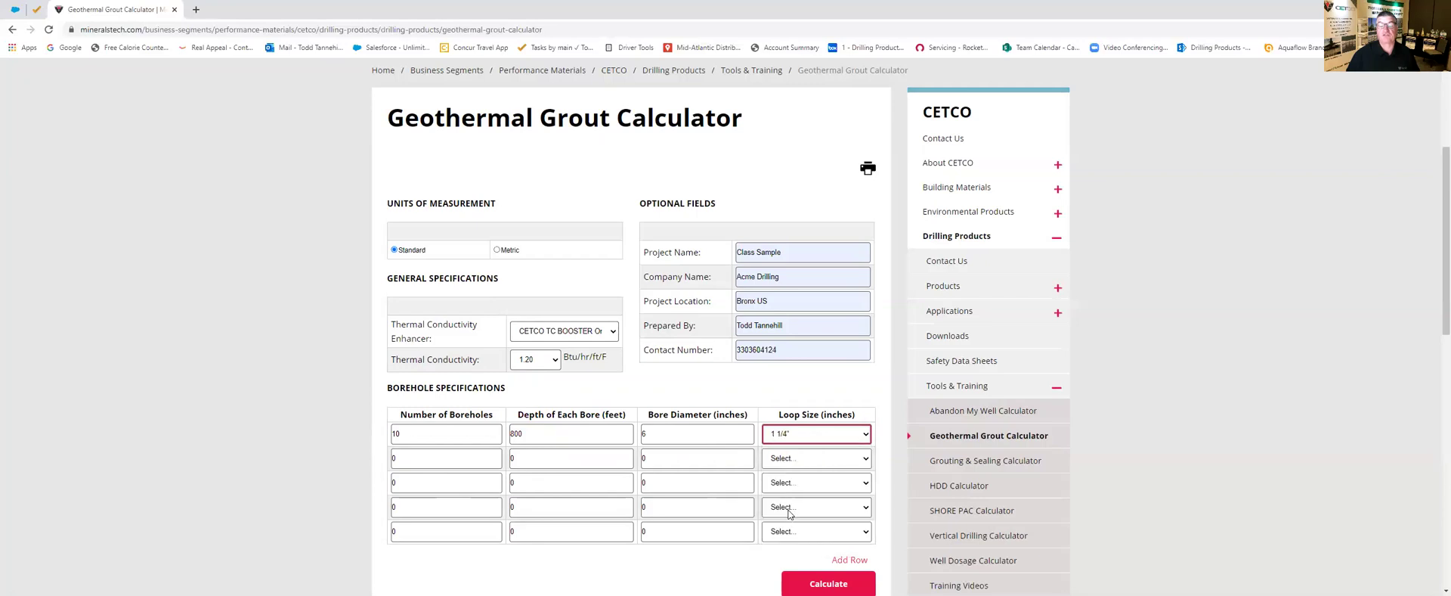
Specify in the second row 10 boreholes, 400 feet deep, 6 inches in diameter, with a 1 1/4" loop, and calculate the grout quantities.
double_click(413, 459)
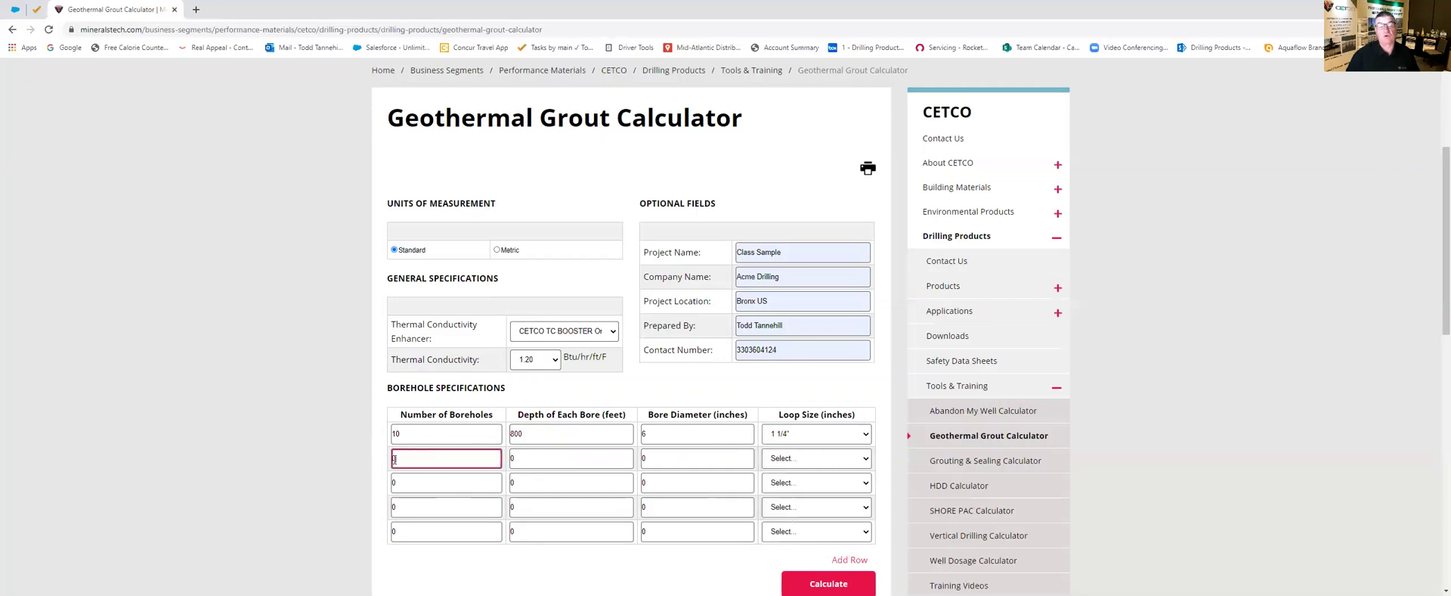
text(10)
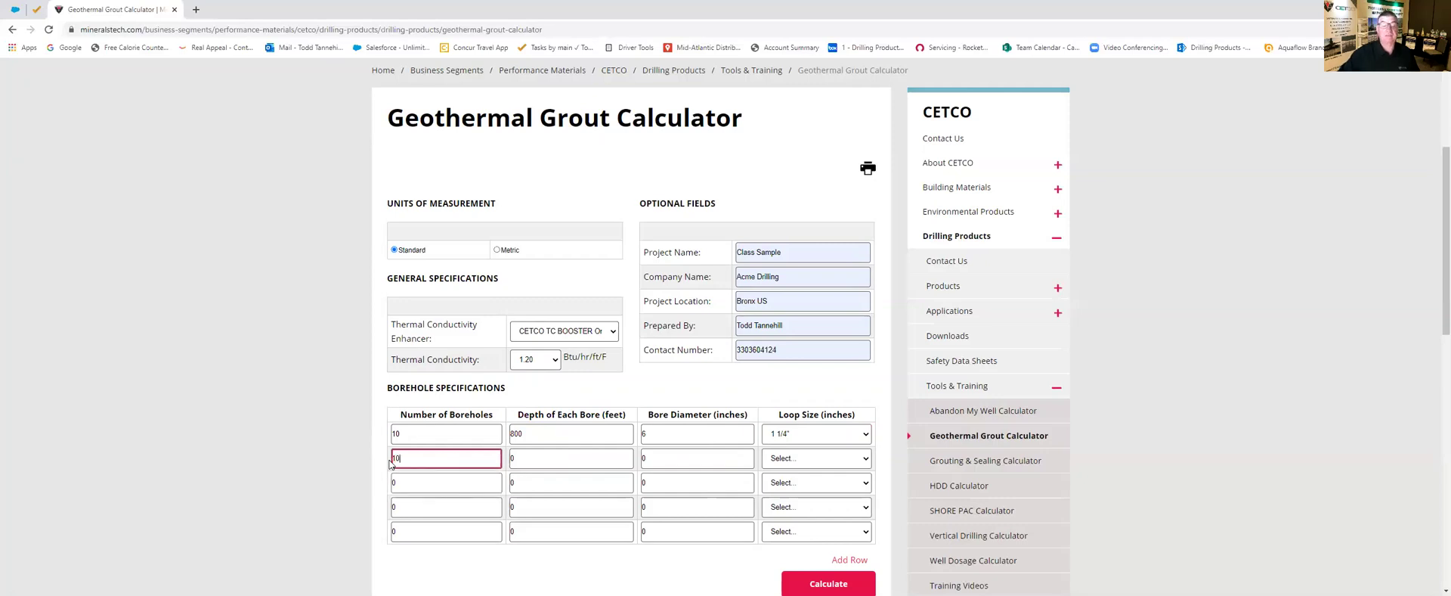
click(529, 458)
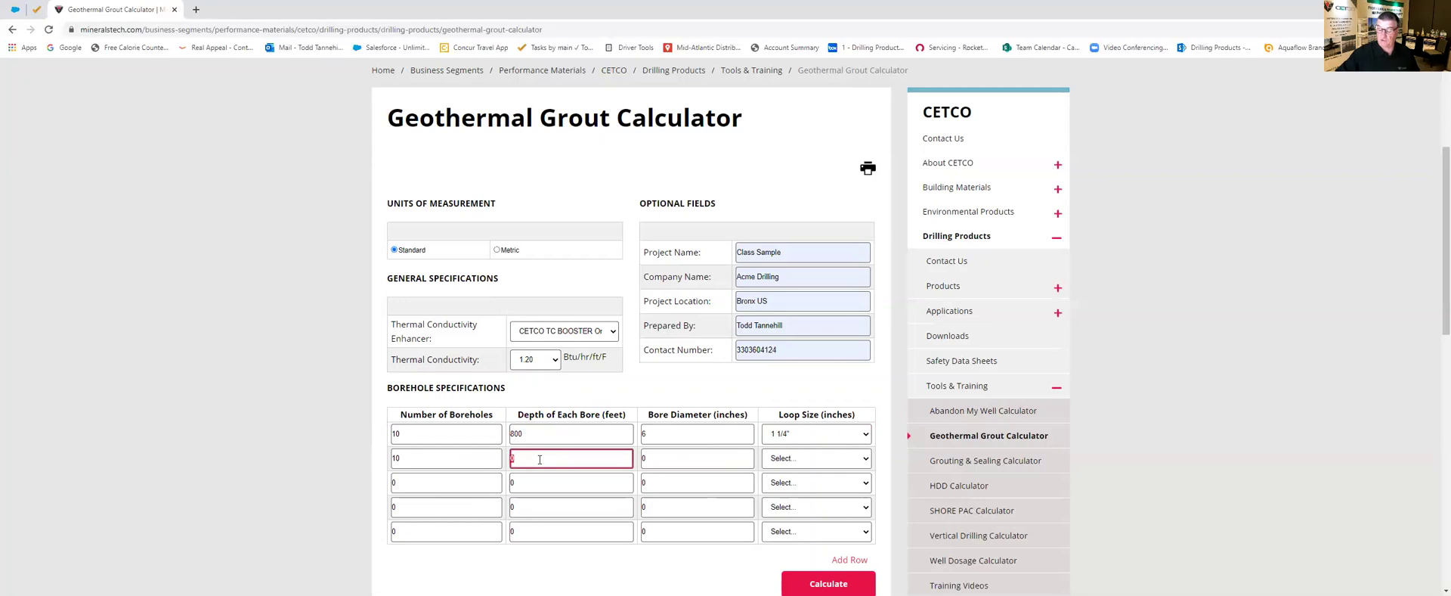
text(400)
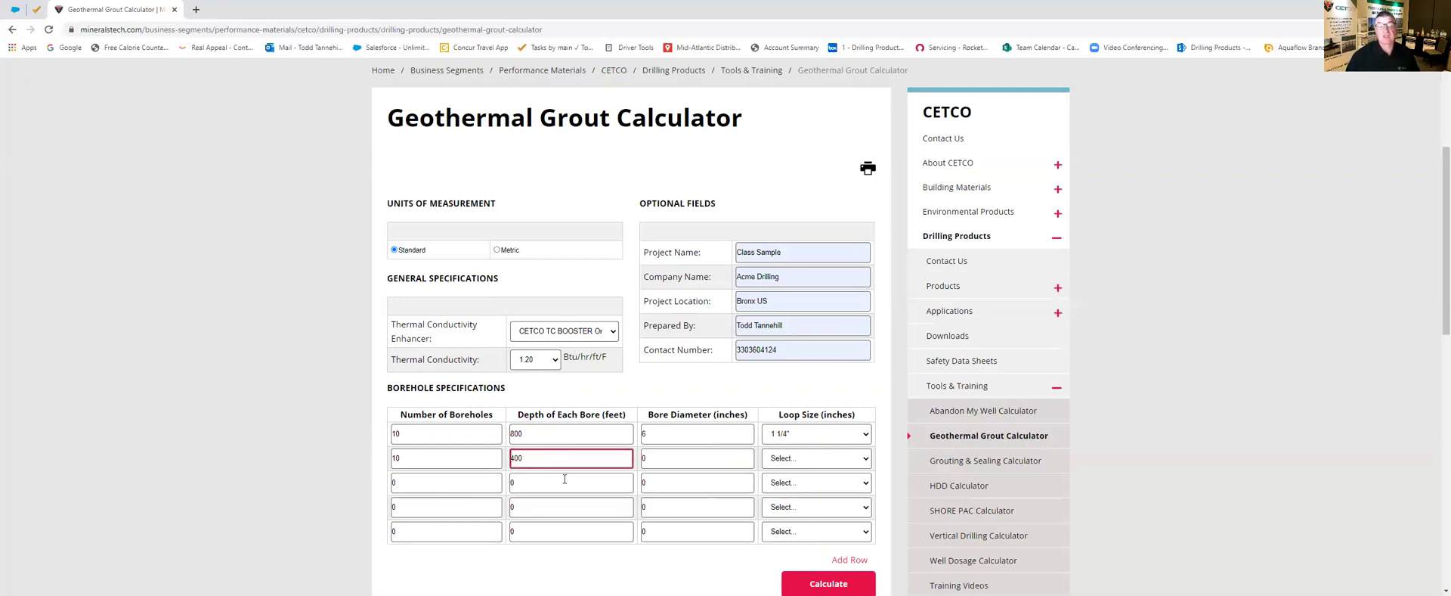
click(647, 460)
text(6)
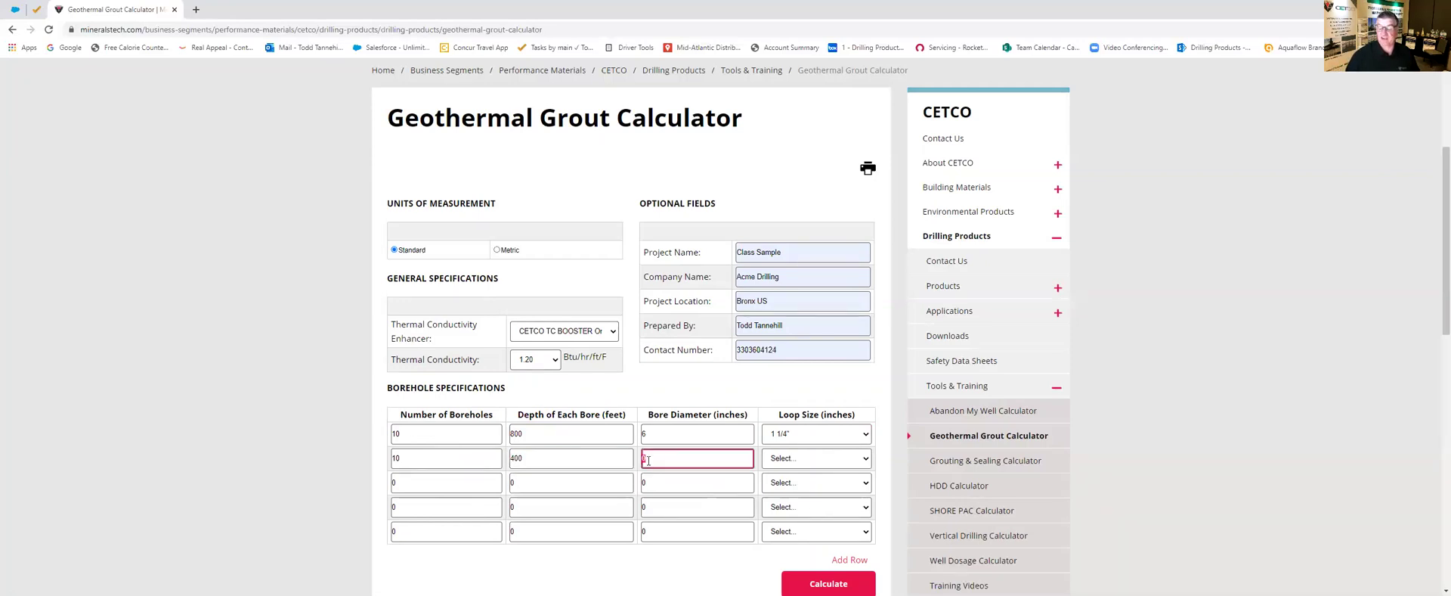
click(794, 457)
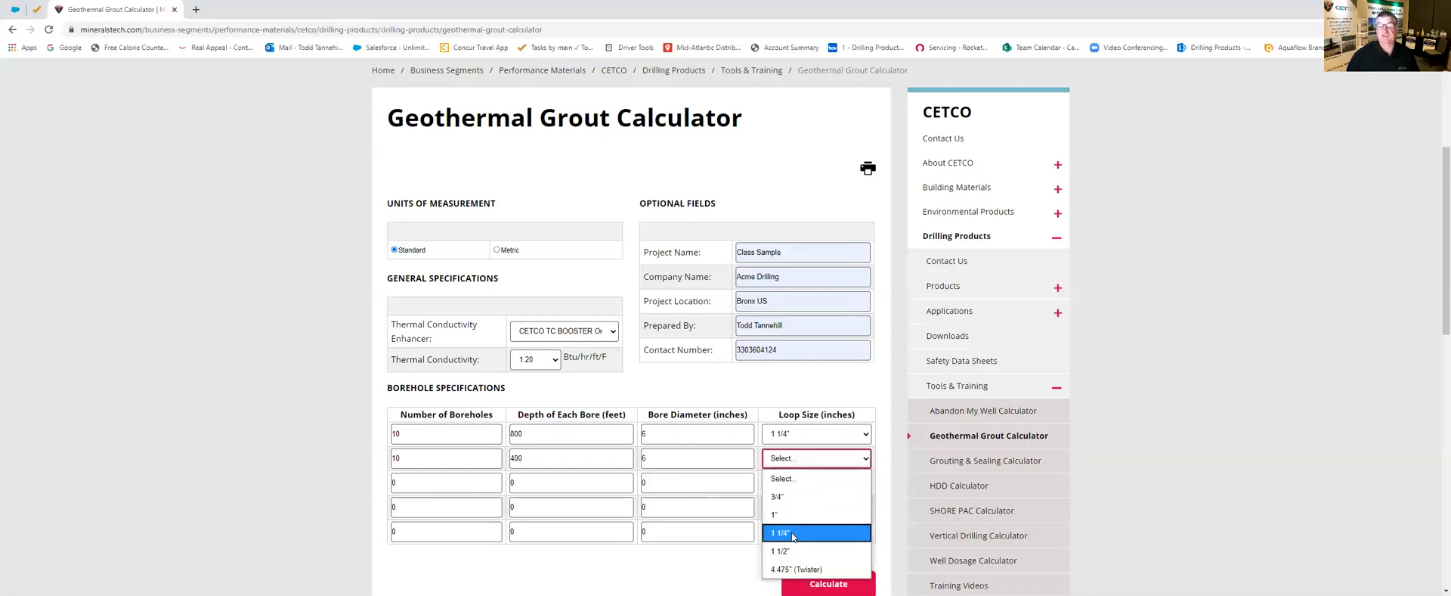
click(793, 534)
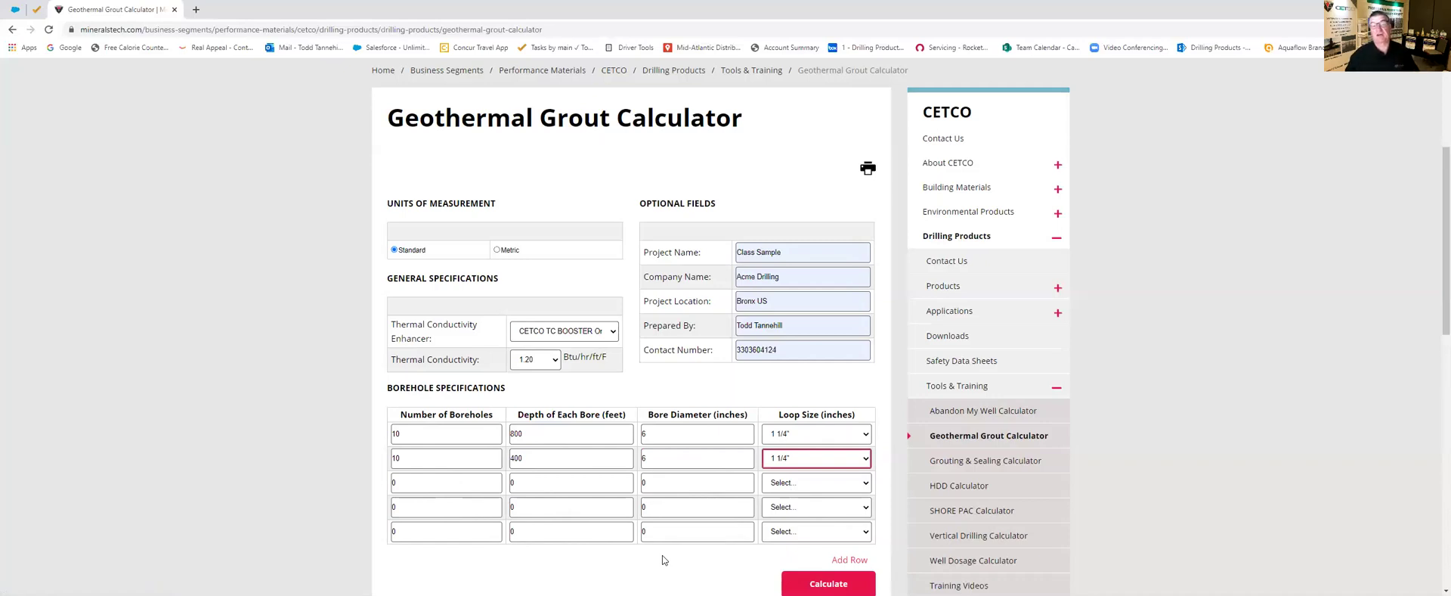
scroll(645, 545, down, 2)
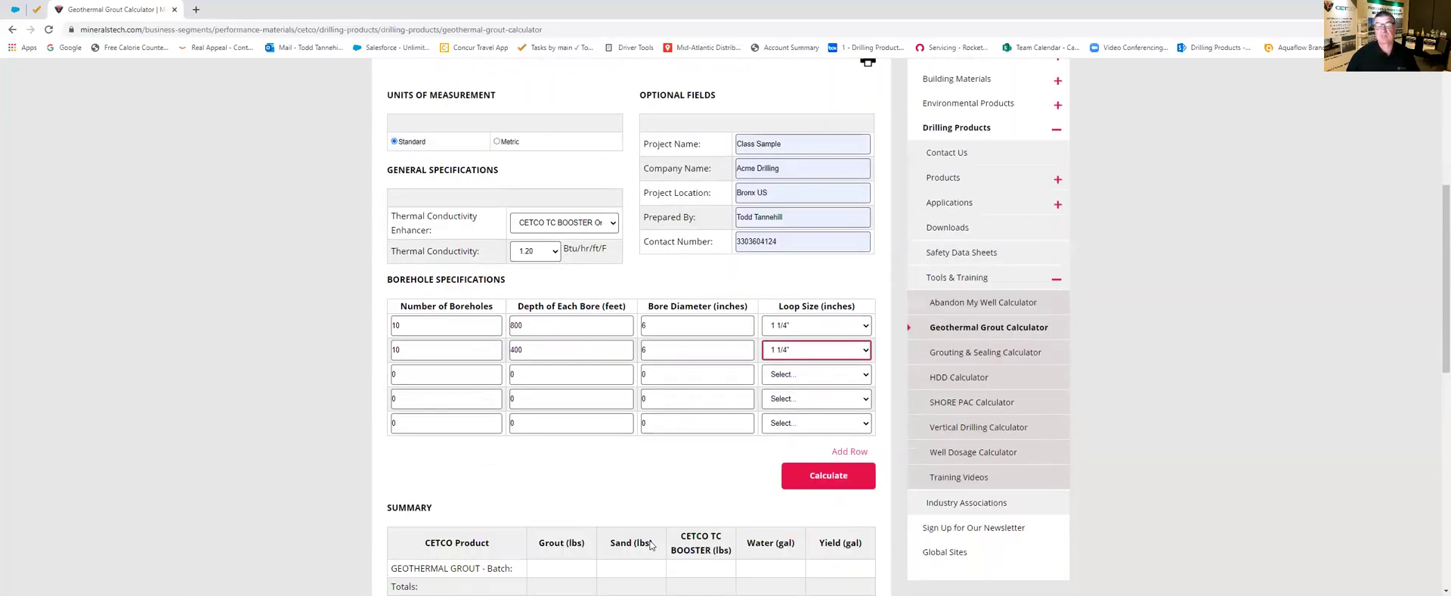
click(823, 470)
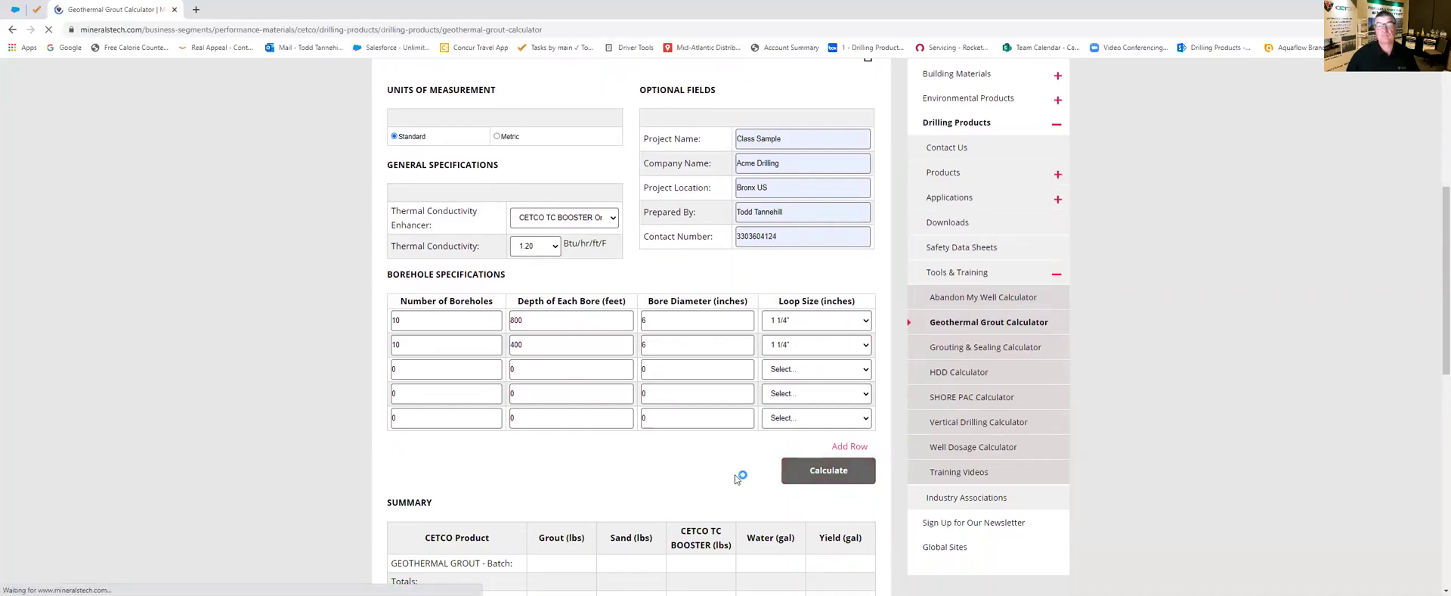
Review the summary table's batch recipe, total quantities, bags and pallets for the CETCO grout products.
scroll(736, 476, down, 3)
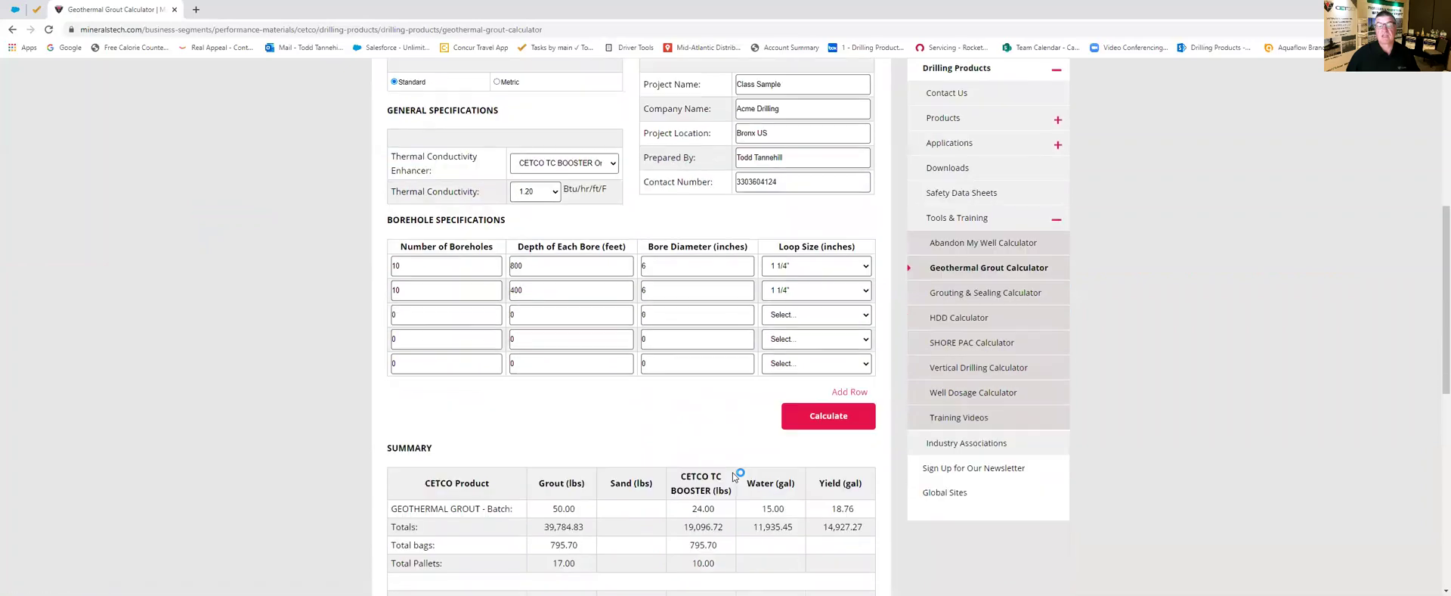
scroll(737, 475, down, 4)
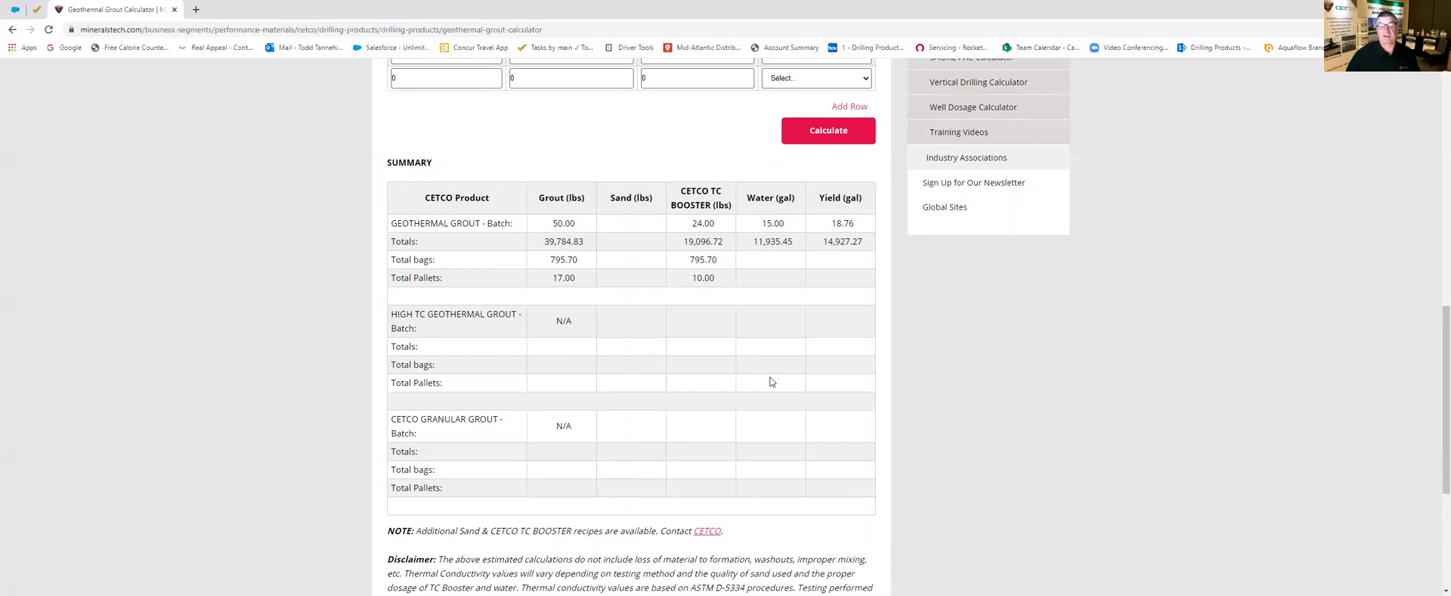
scroll(783, 382, up, 8)
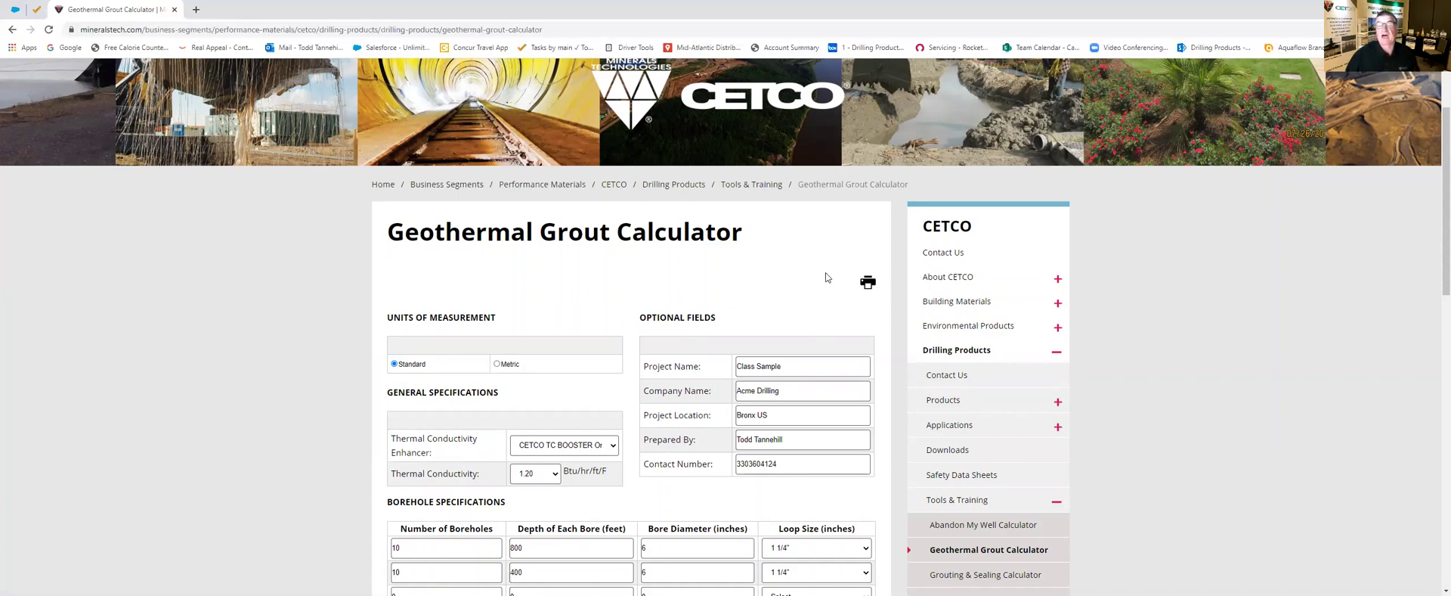
Preview the calculator page for printing, view the available print destinations, including Save as PDF, and close the preview without printing.
right_click(747, 290)
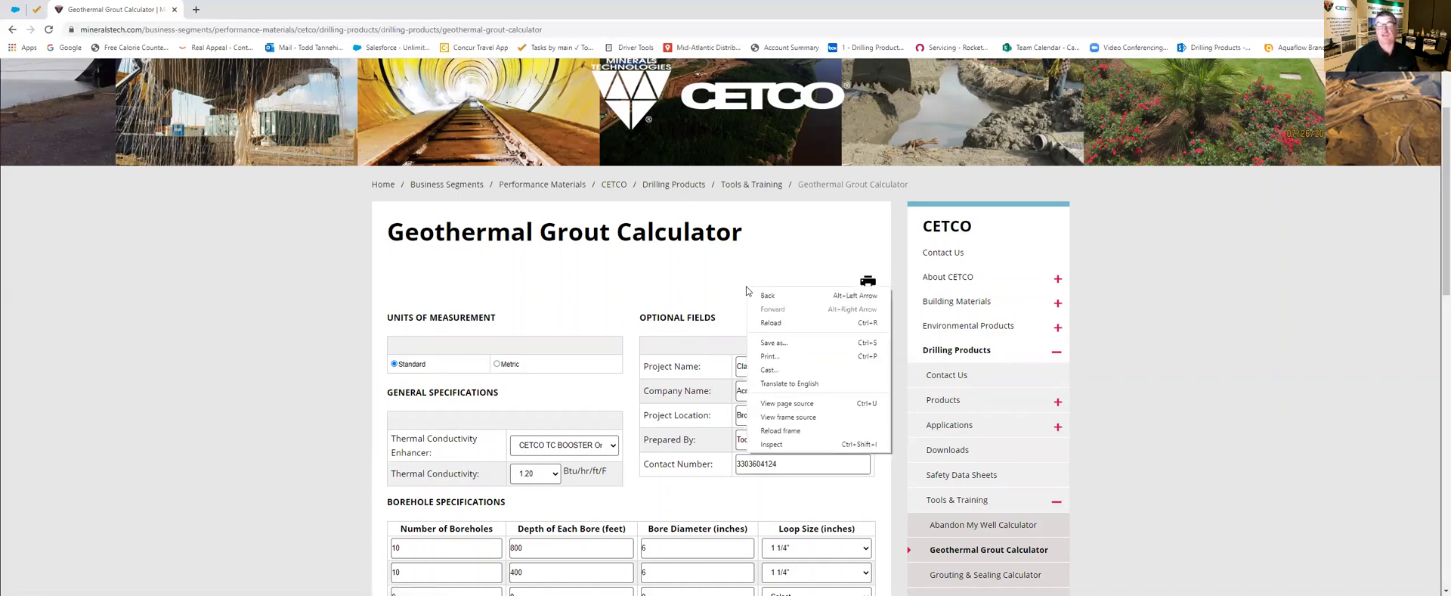
click(772, 361)
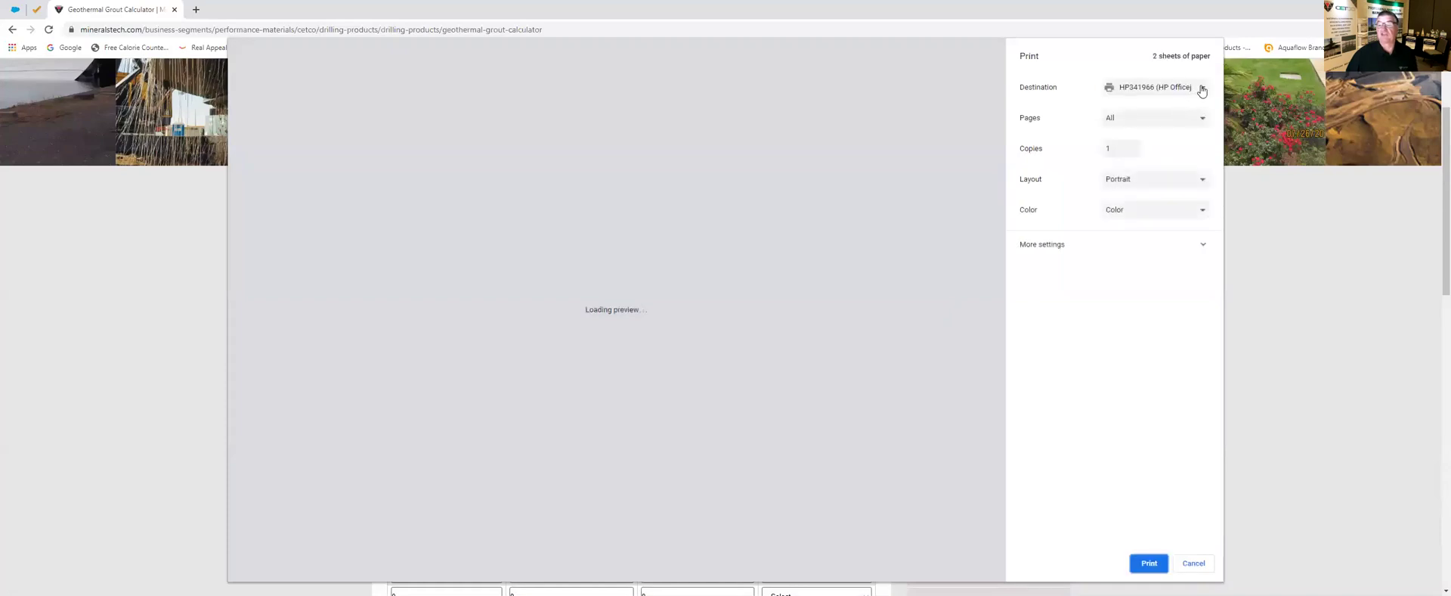
click(1202, 90)
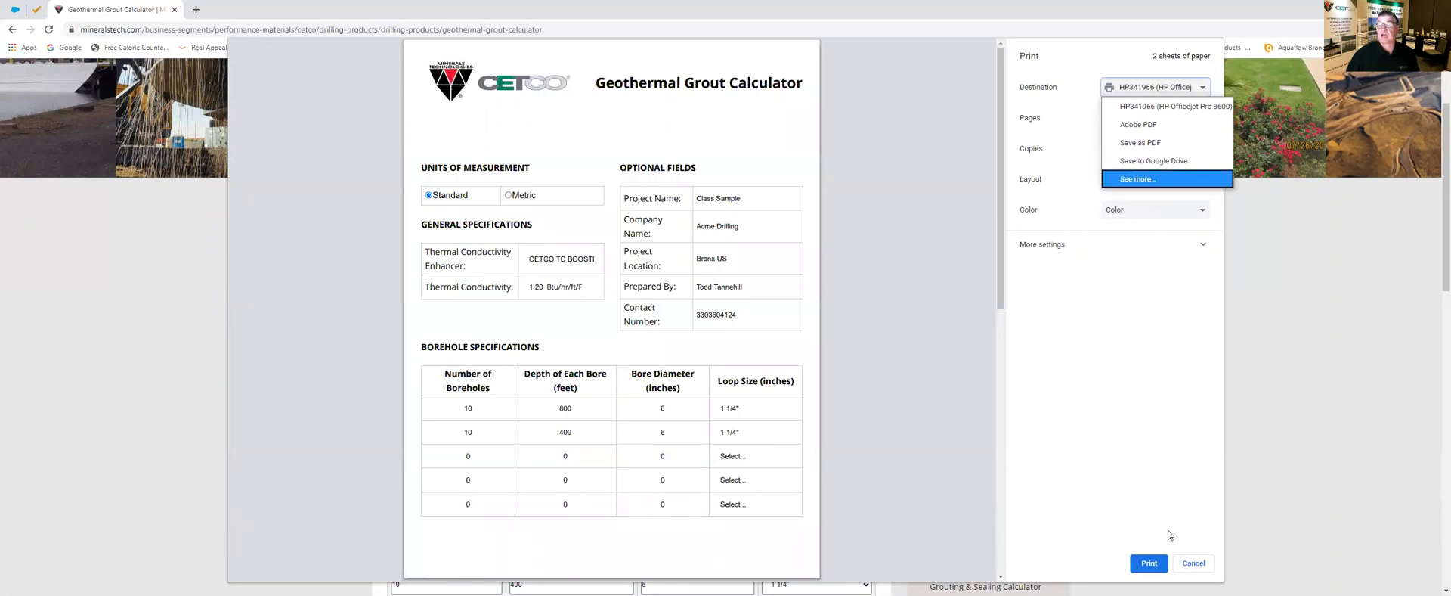
click(1190, 563)
click(1194, 563)
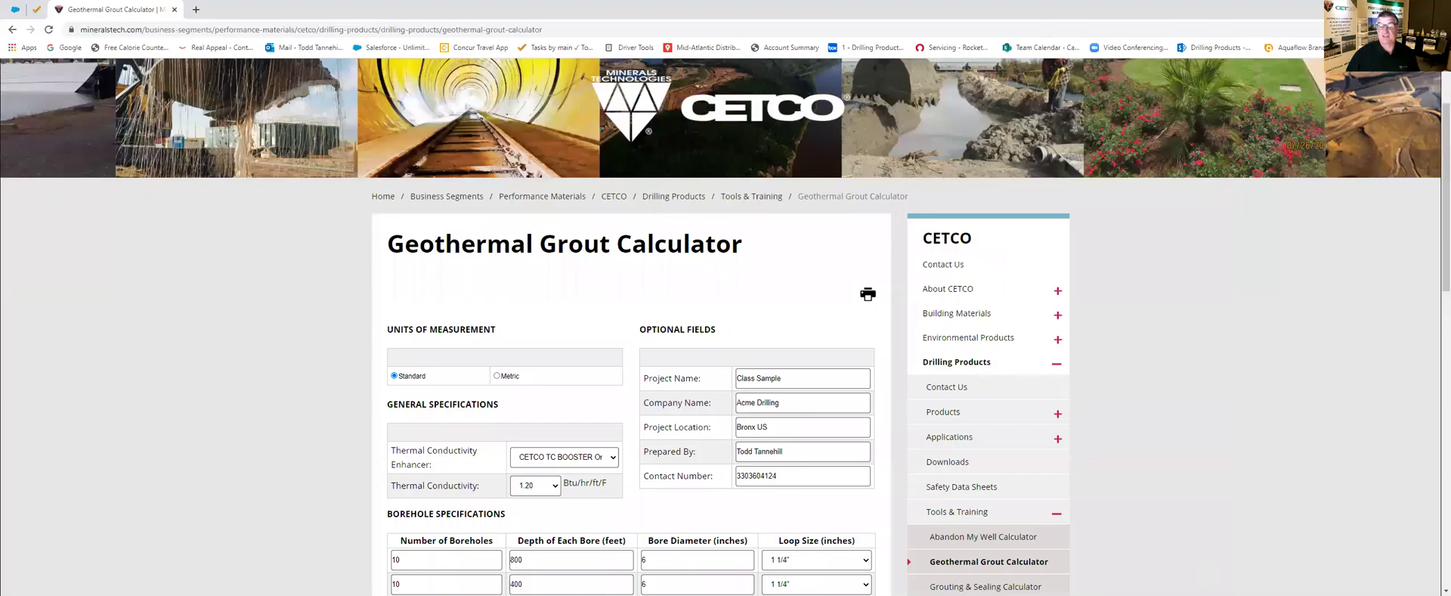